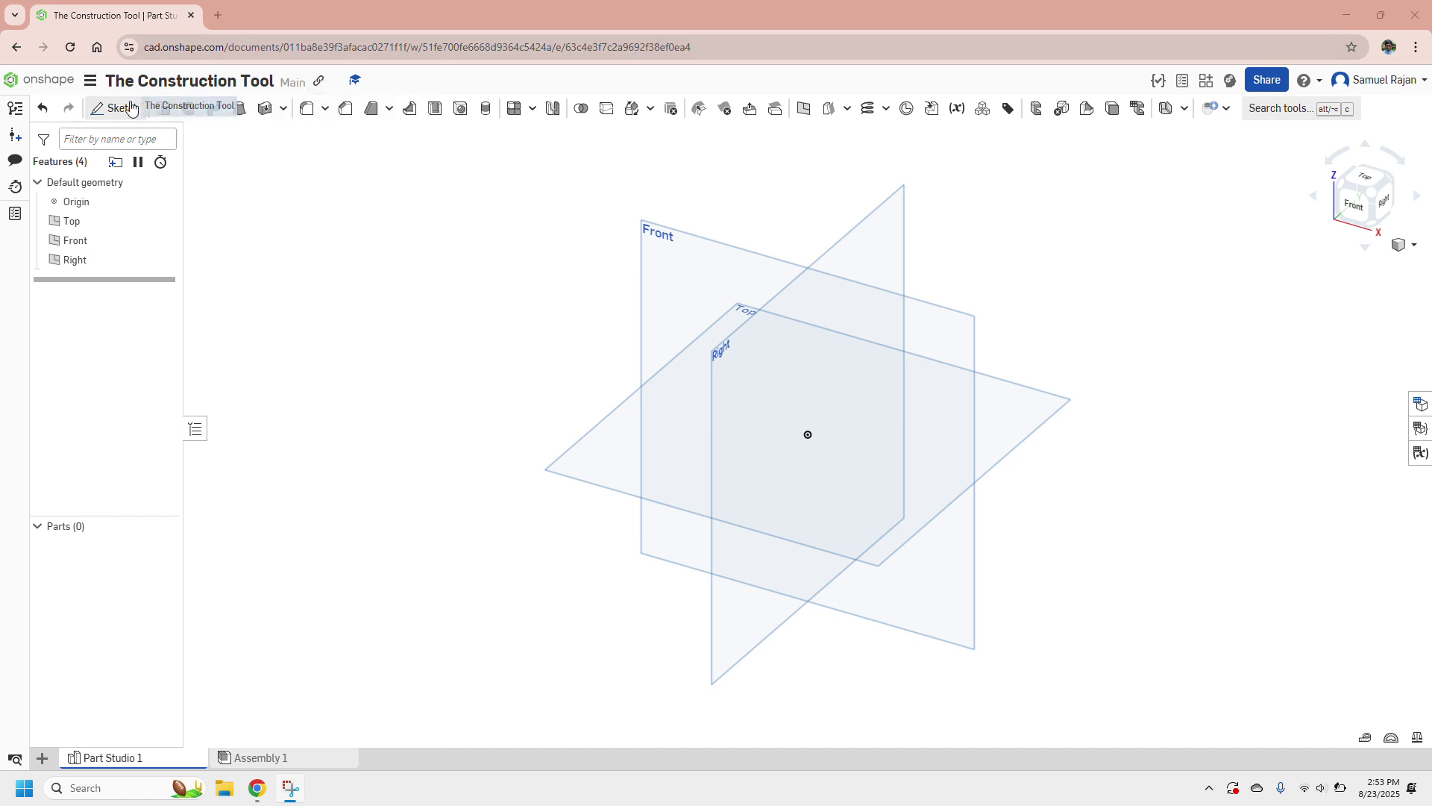
Sketch a center rectangle about 1.3 in by 0.63 in on the Top plane, centered on the origin
{"action": "left_click", "coordinate": [111, 115]}
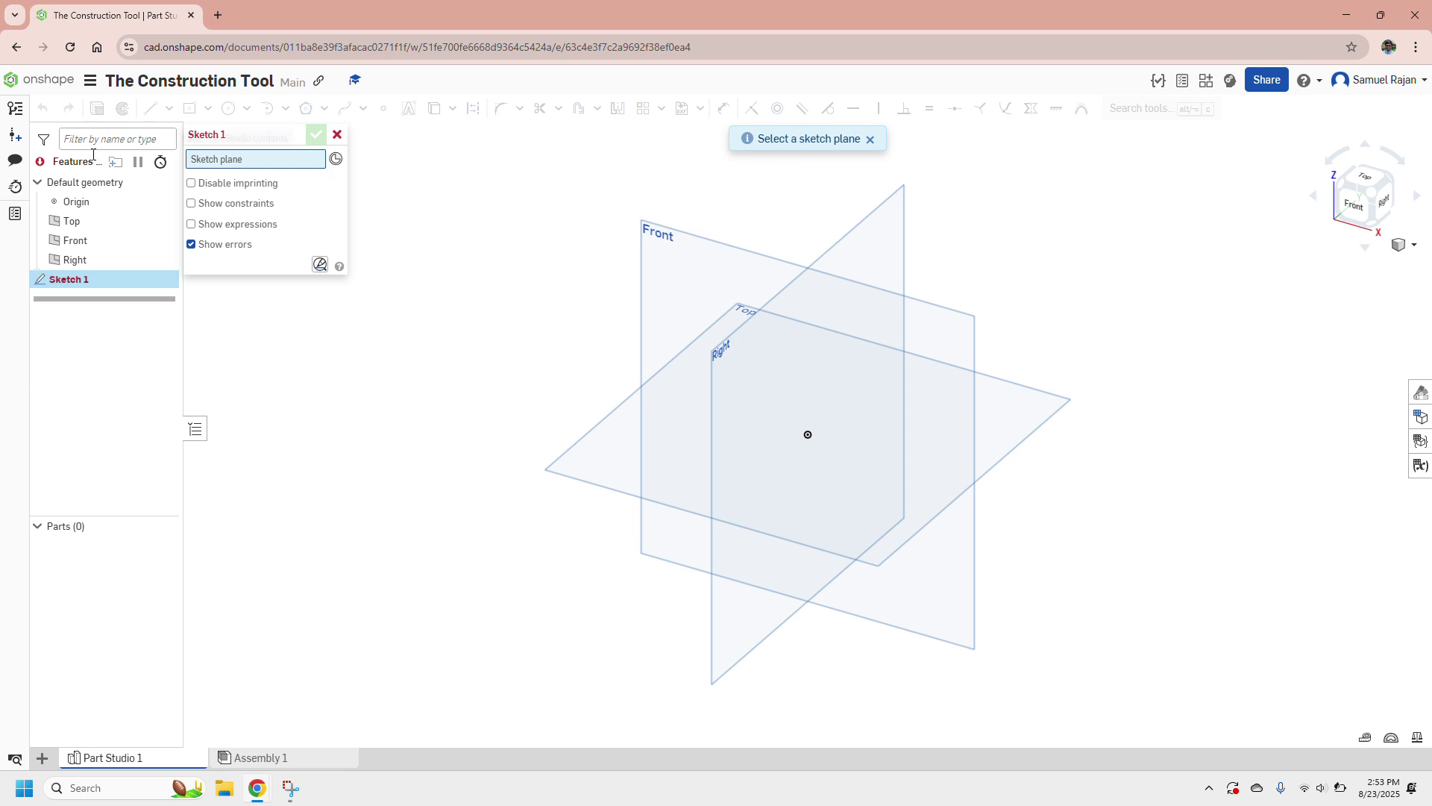
{"action": "left_click", "coordinate": [85, 228]}
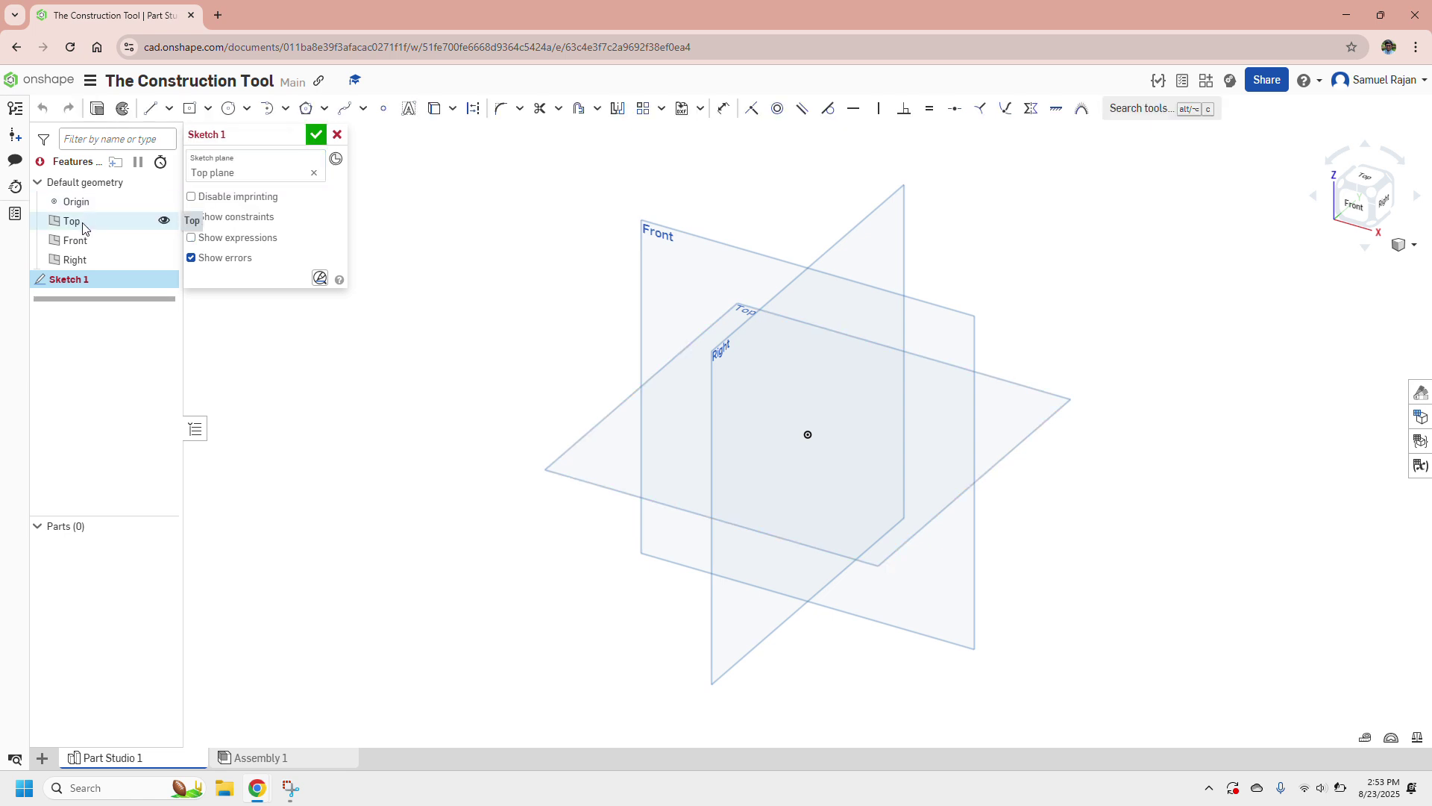
{"action": "left_click", "coordinate": [189, 108]}
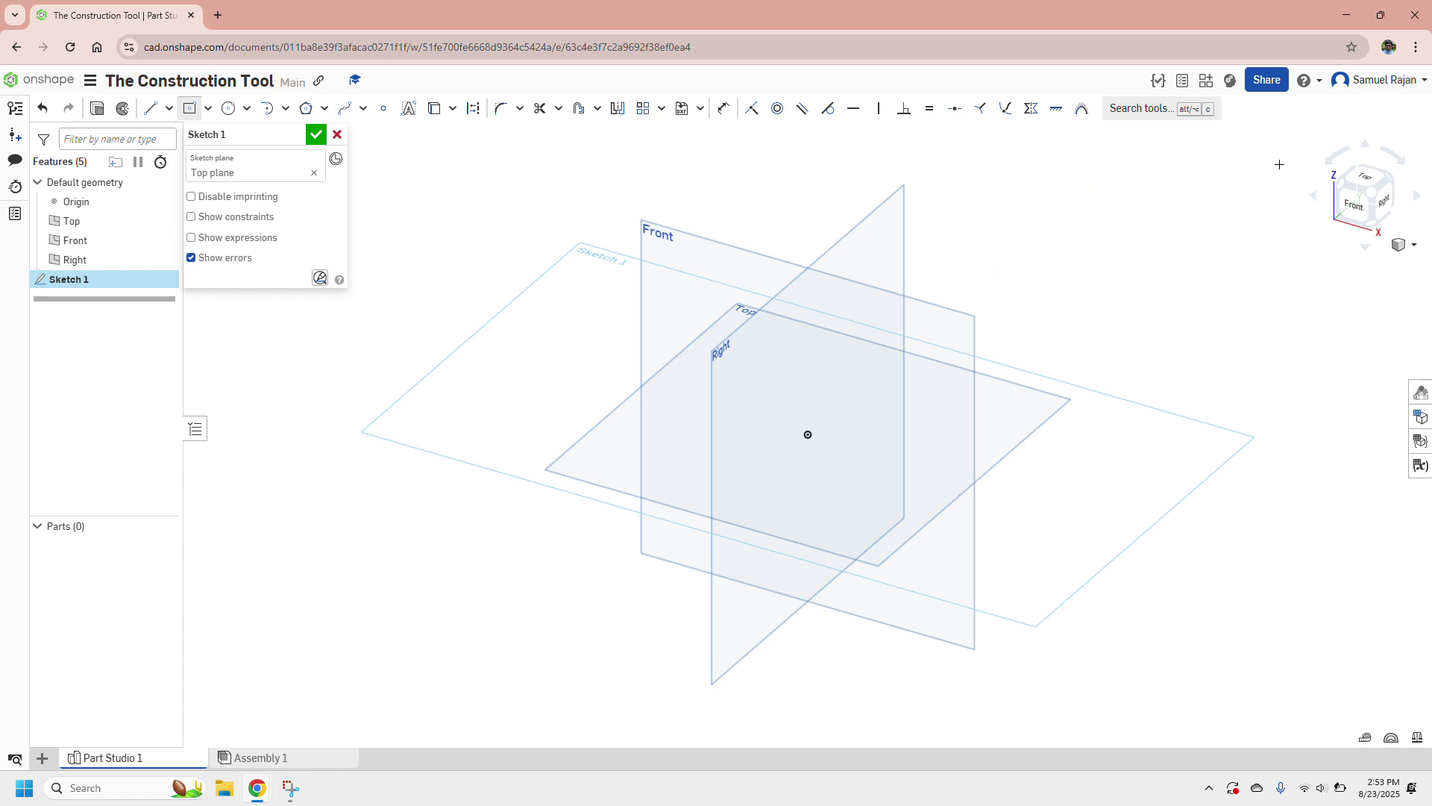
{"action": "left_click", "coordinate": [1362, 178]}
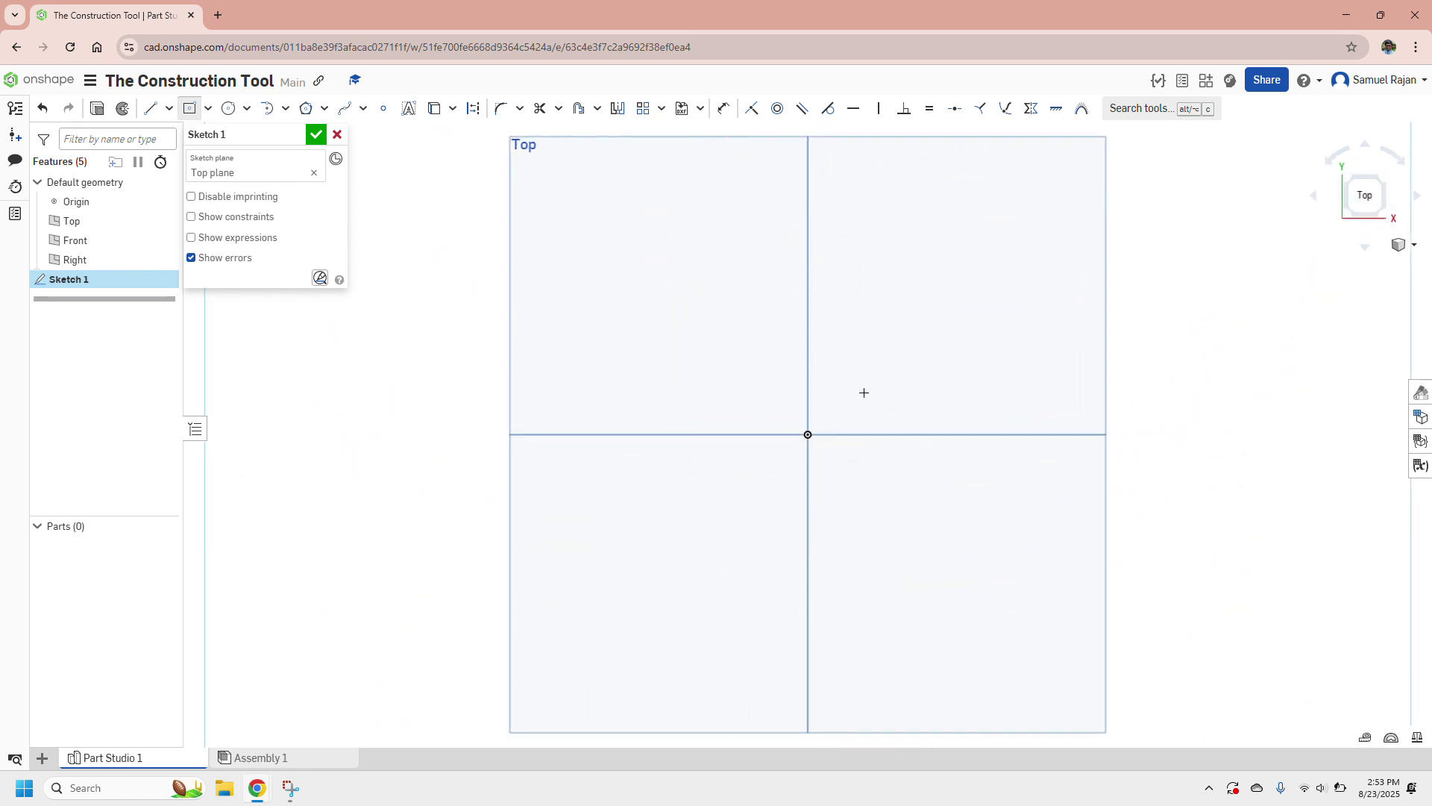
{"action": "left_click", "coordinate": [808, 434]}
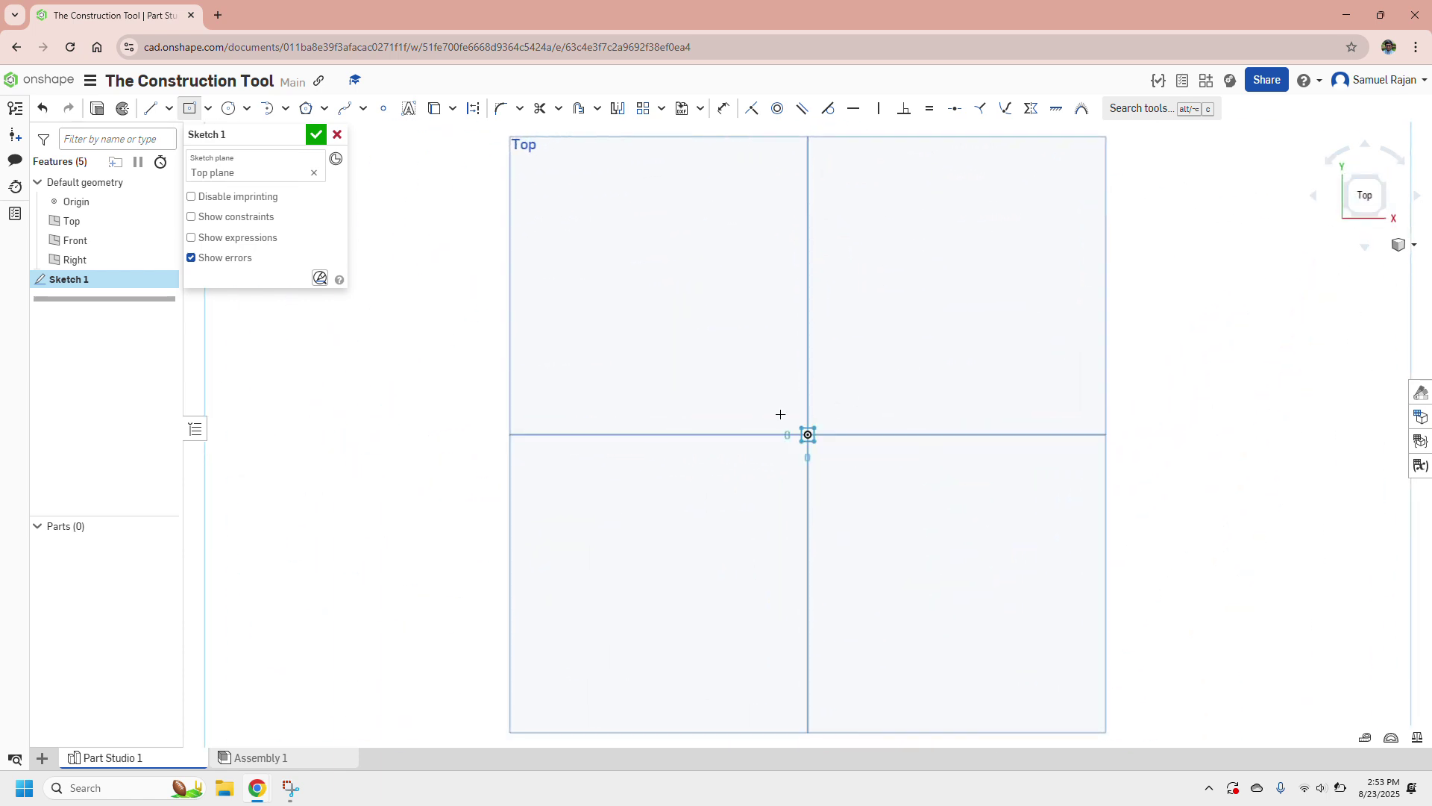
{"action": "left_click", "coordinate": [743, 403]}
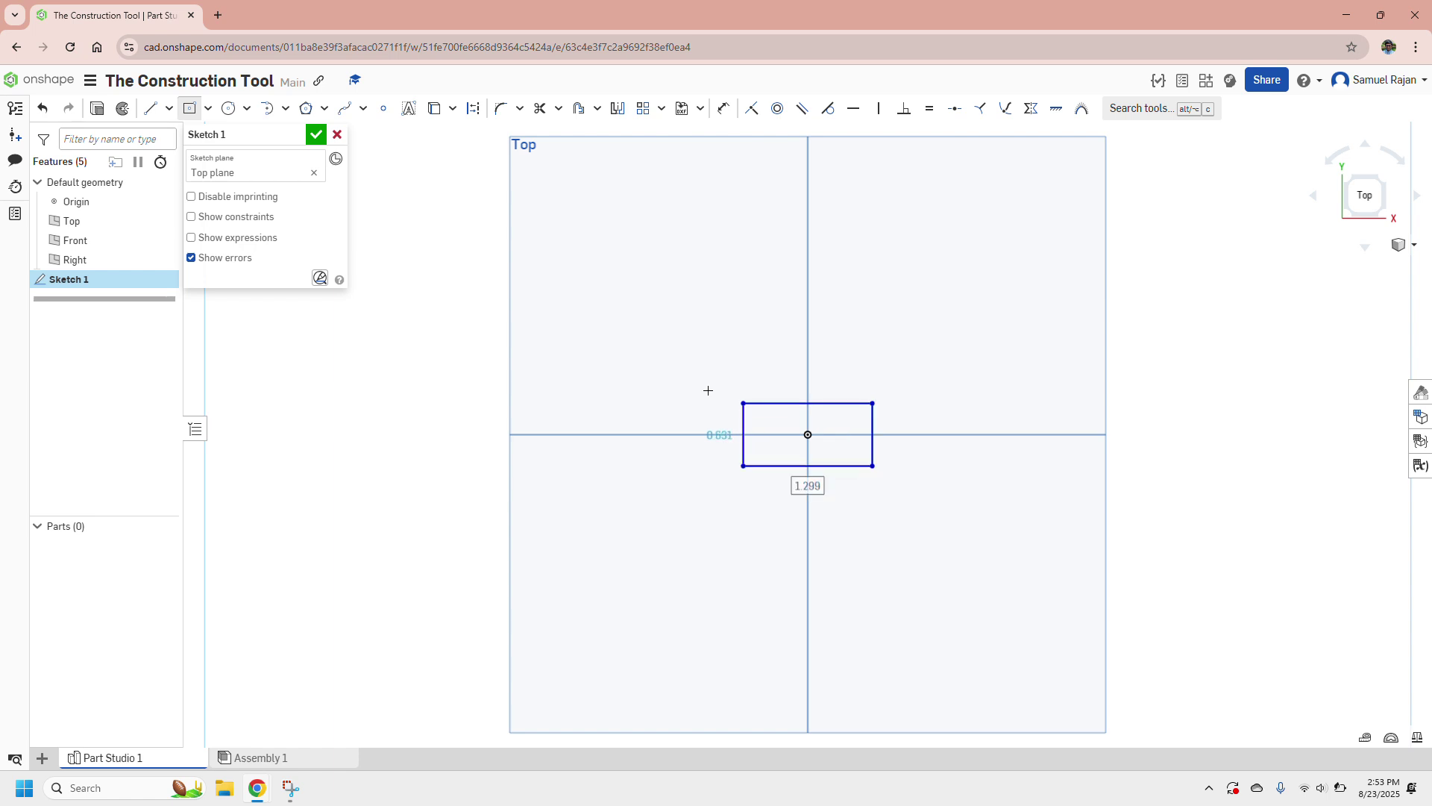
{"action": "left_click", "coordinate": [315, 135]}
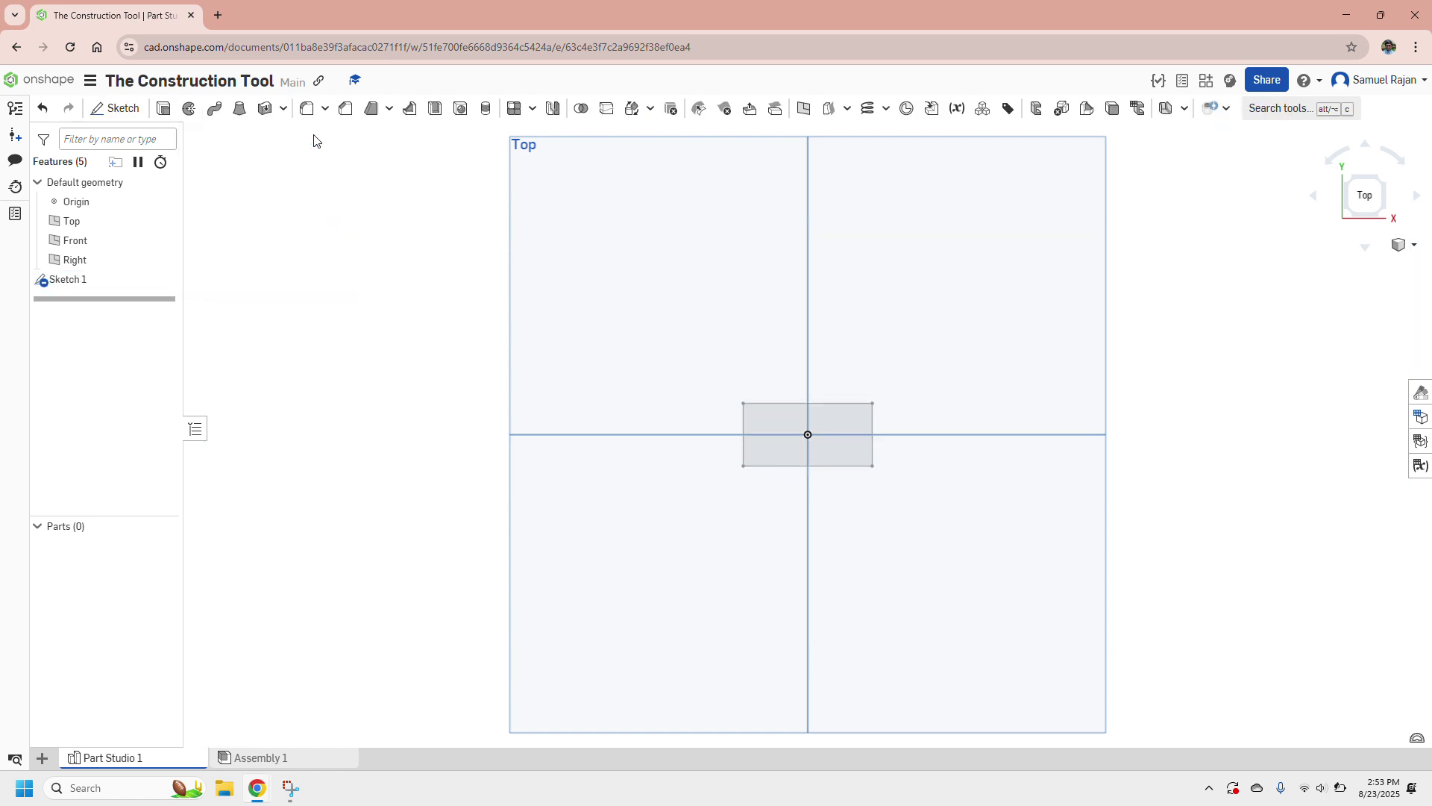
Extrude the rectangle sketch 1 in as a new solid block with a blind end
{"action": "left_click", "coordinate": [89, 279]}
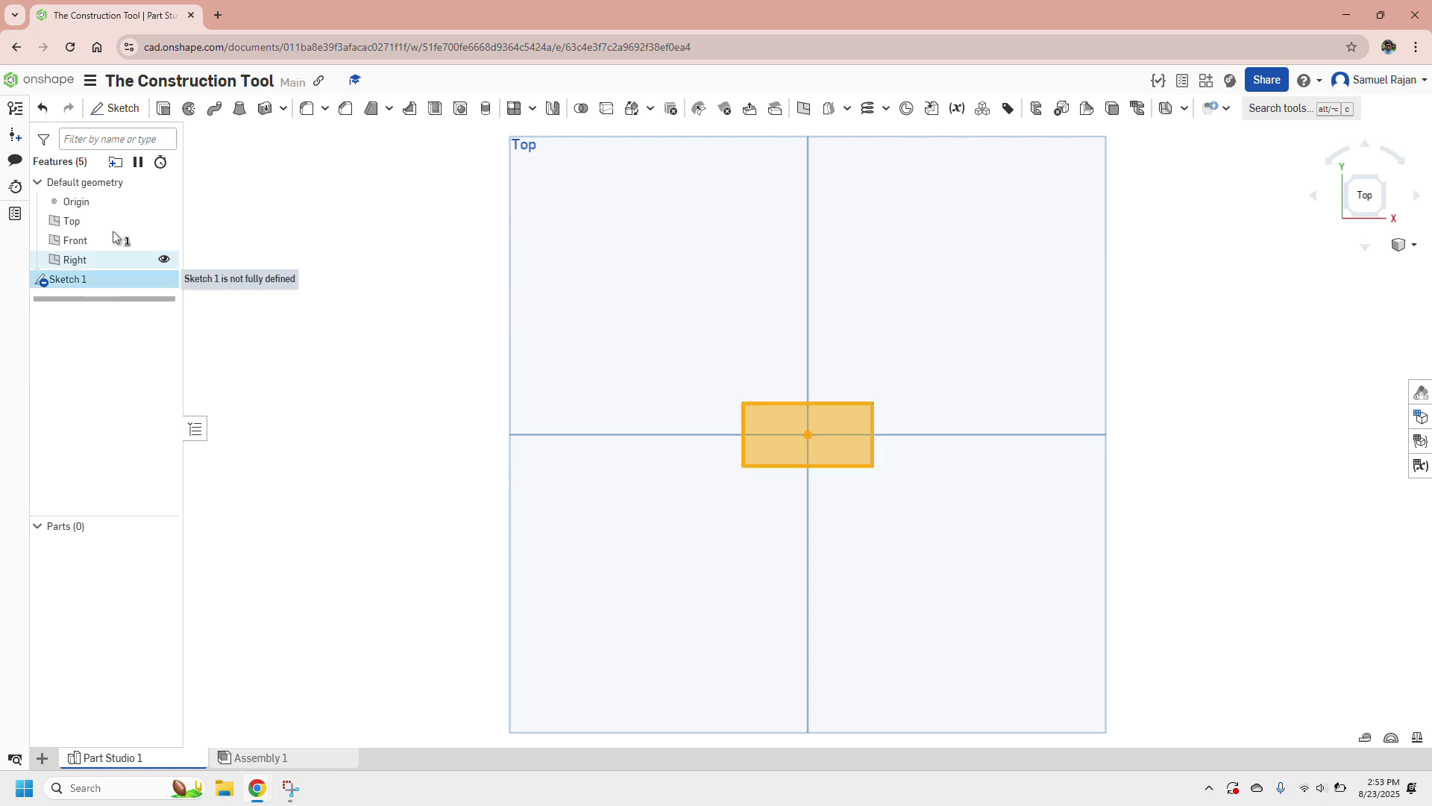
{"action": "left_click", "coordinate": [164, 110]}
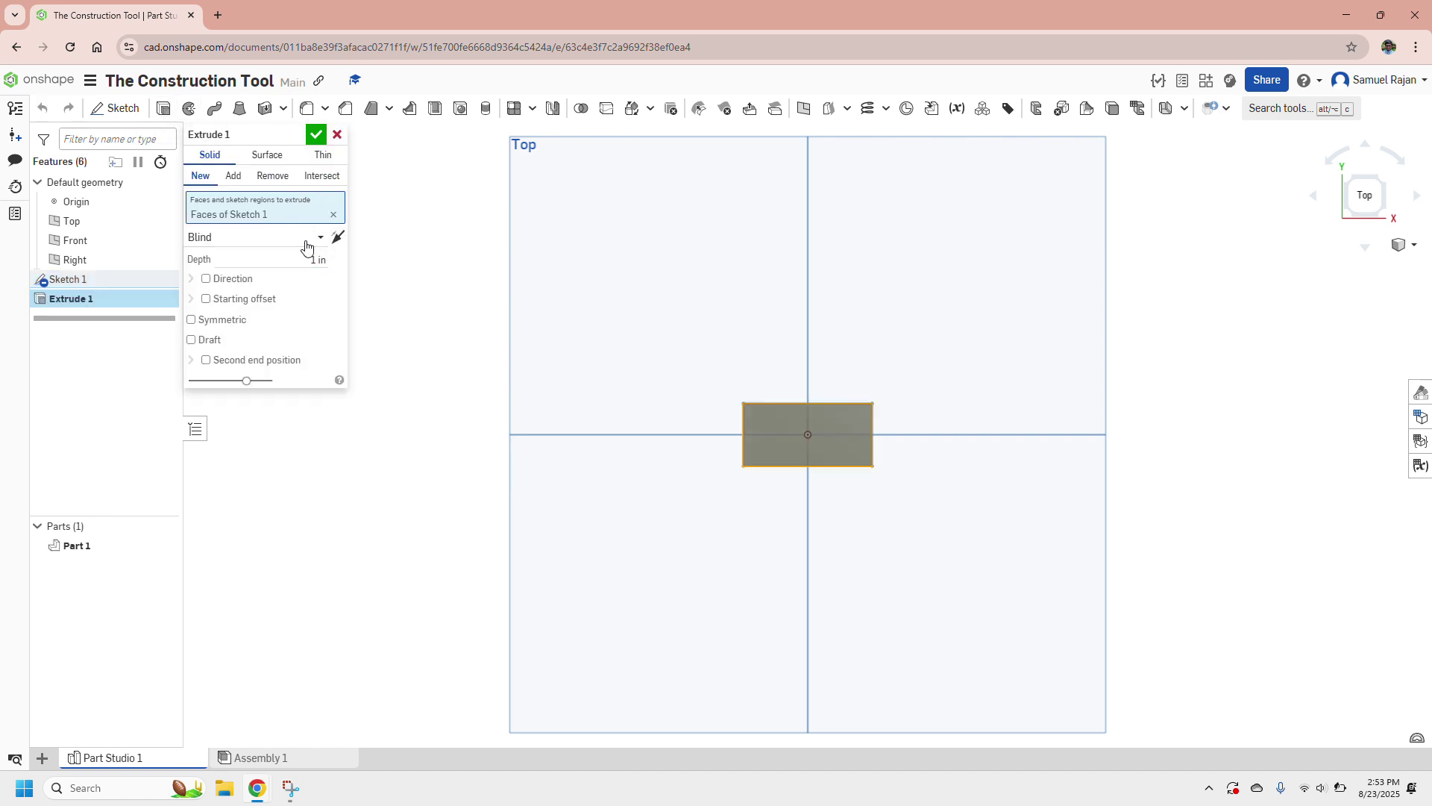
{"action": "left_click", "coordinate": [313, 135]}
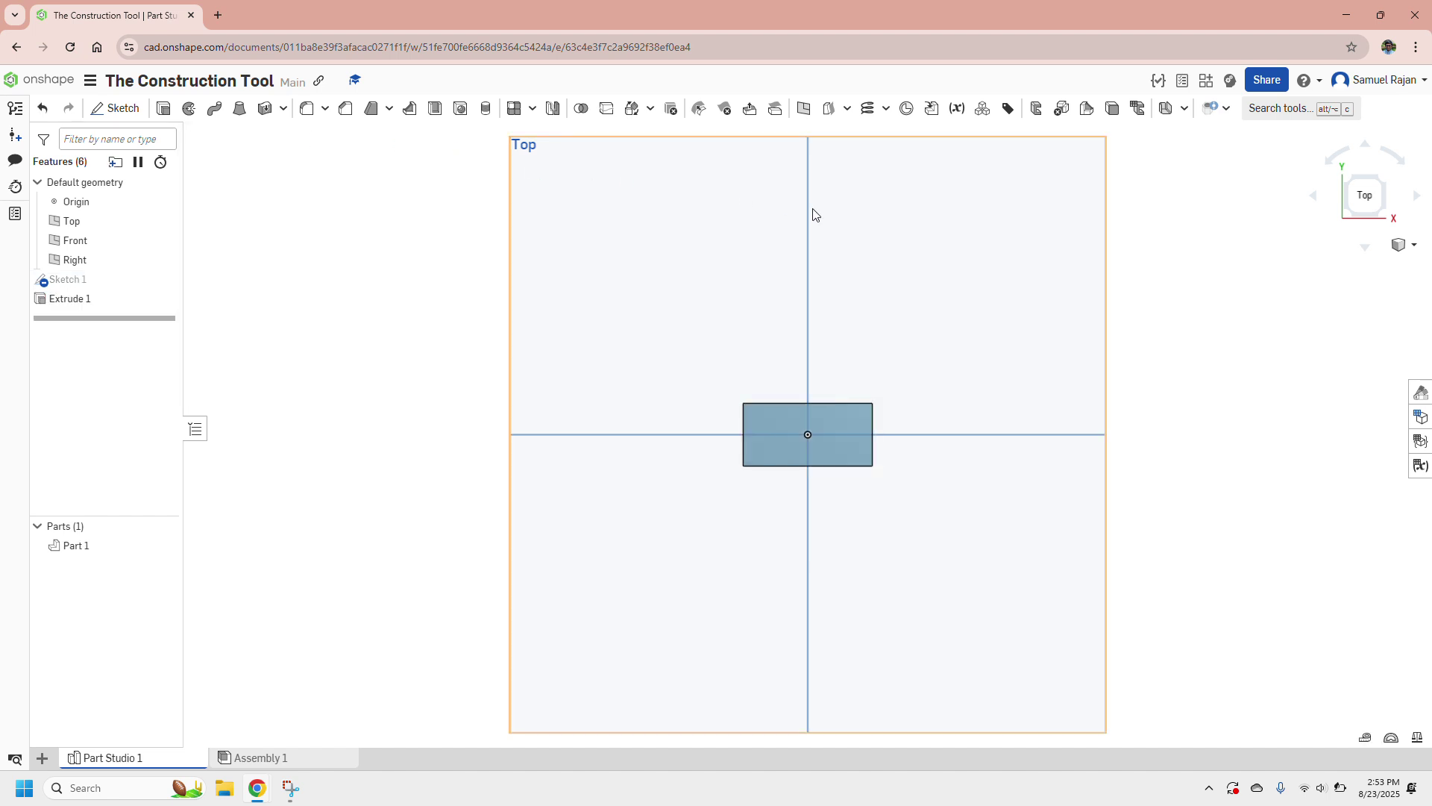
{"action": "left_click", "coordinate": [1347, 219]}
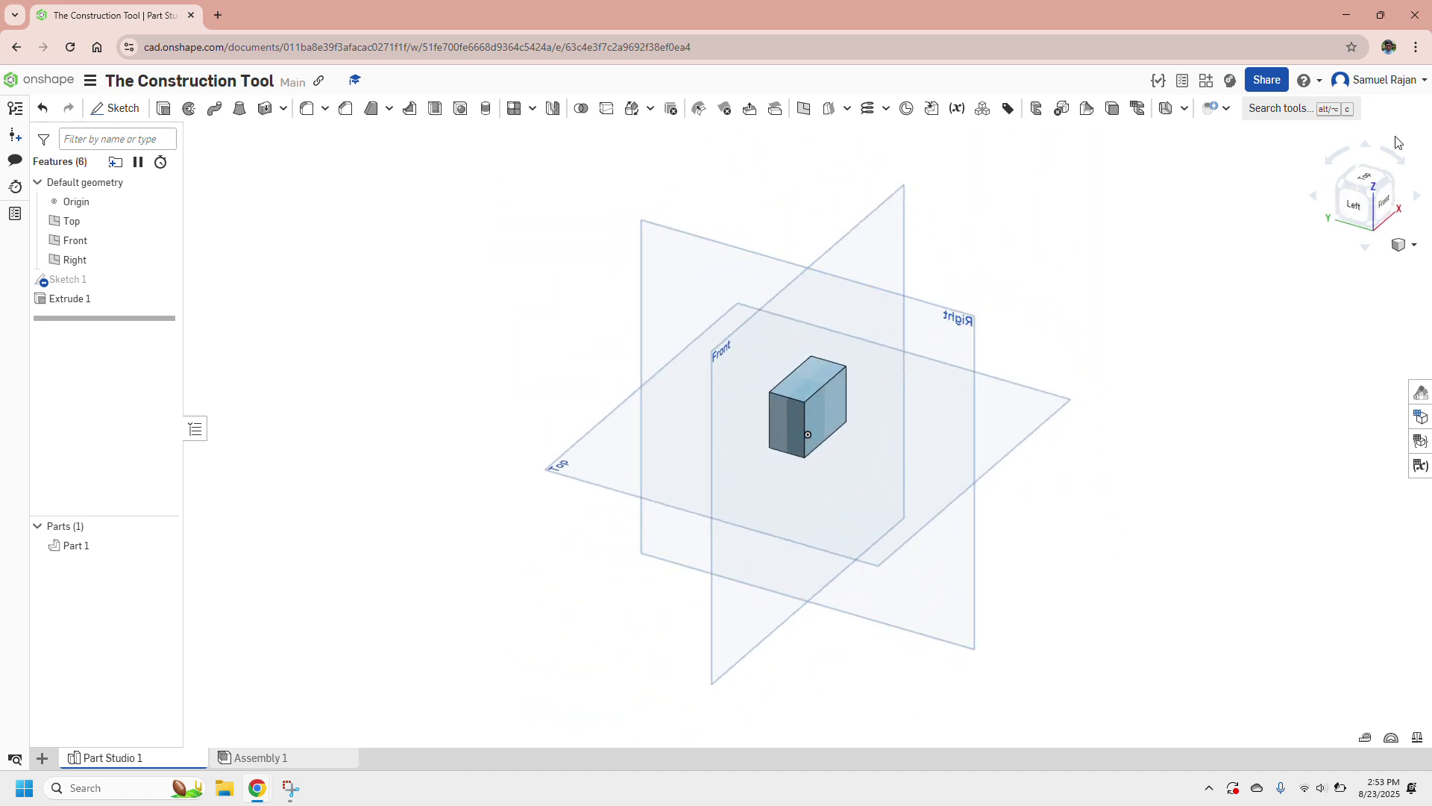
Start a sketch on the Top plane and draw two solid lines along the block's back edge, corner to midpoint and midpoint to other corner
{"action": "left_click", "coordinate": [1357, 181]}
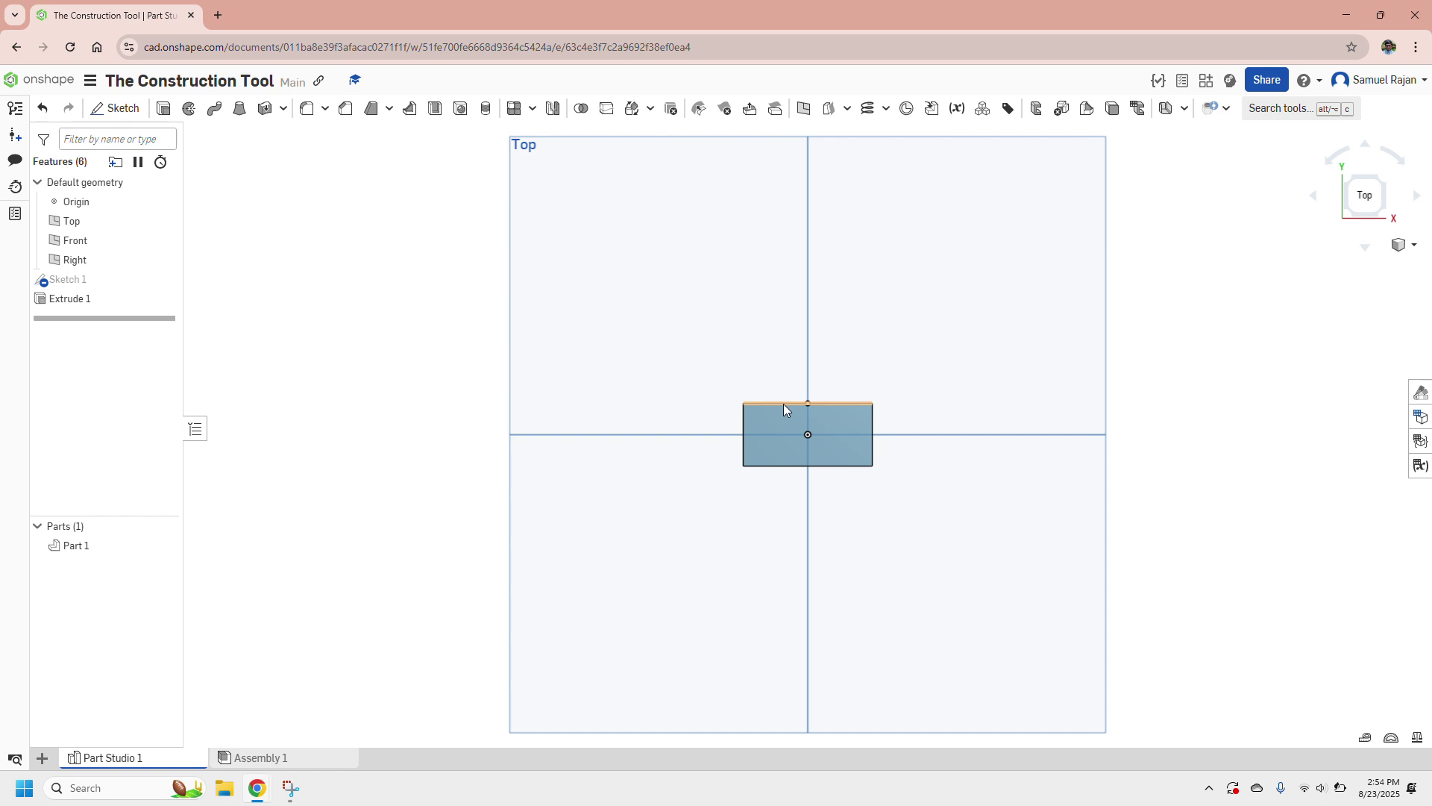
{"action": "left_click", "coordinate": [100, 226]}
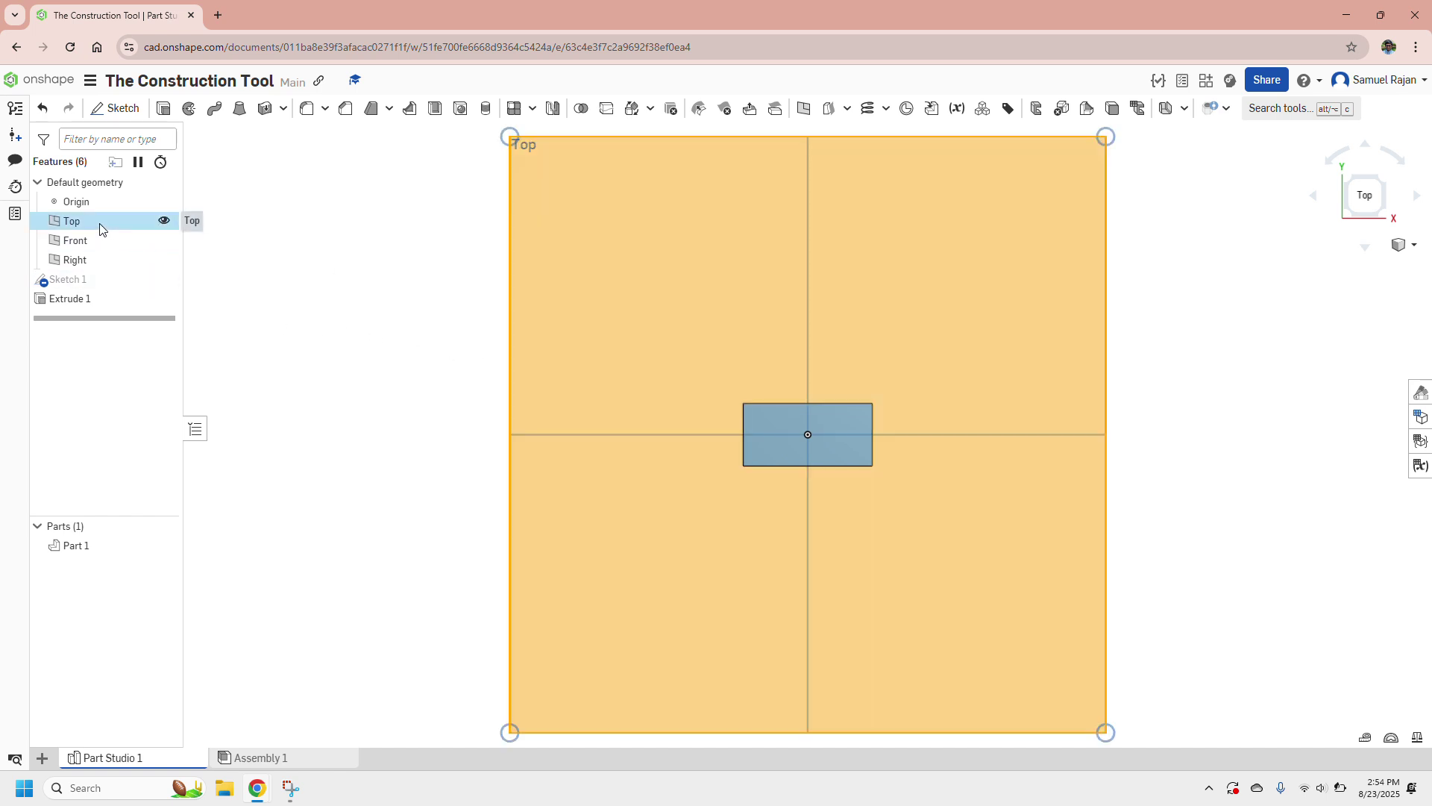
{"action": "left_click", "coordinate": [131, 109]}
{"action": "left_click", "coordinate": [149, 110]}
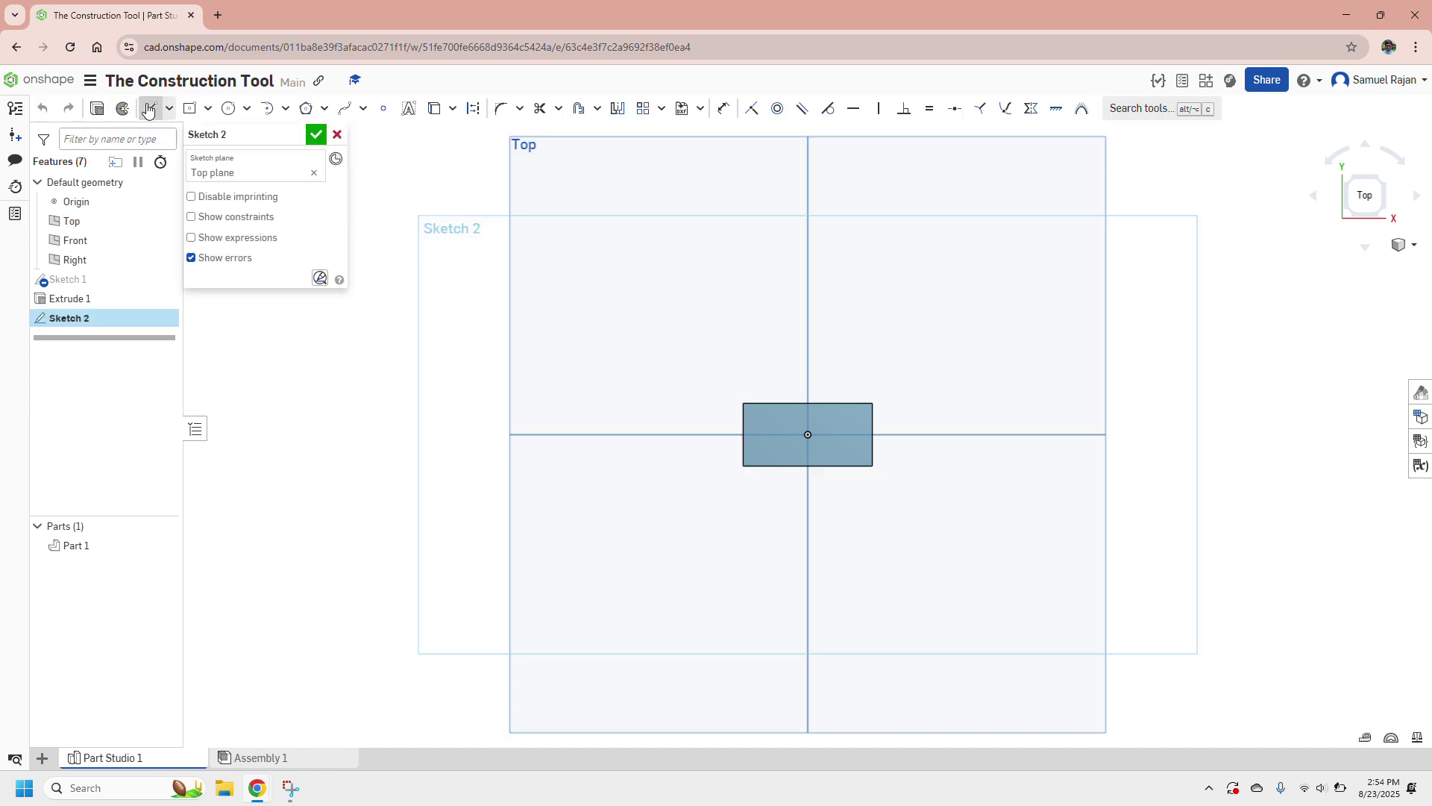
{"action": "left_click", "coordinate": [743, 403]}
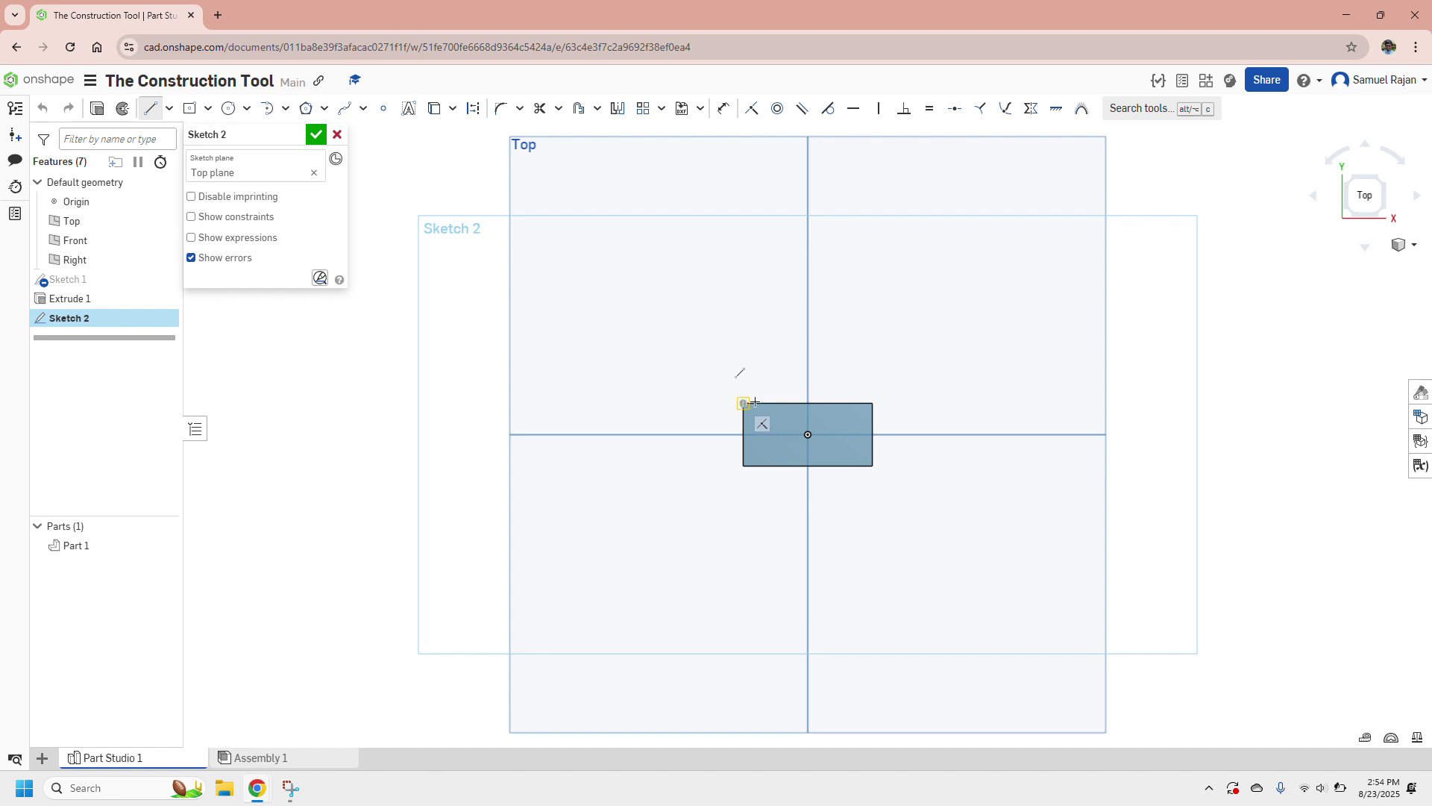
{"action": "left_click", "coordinate": [807, 404]}
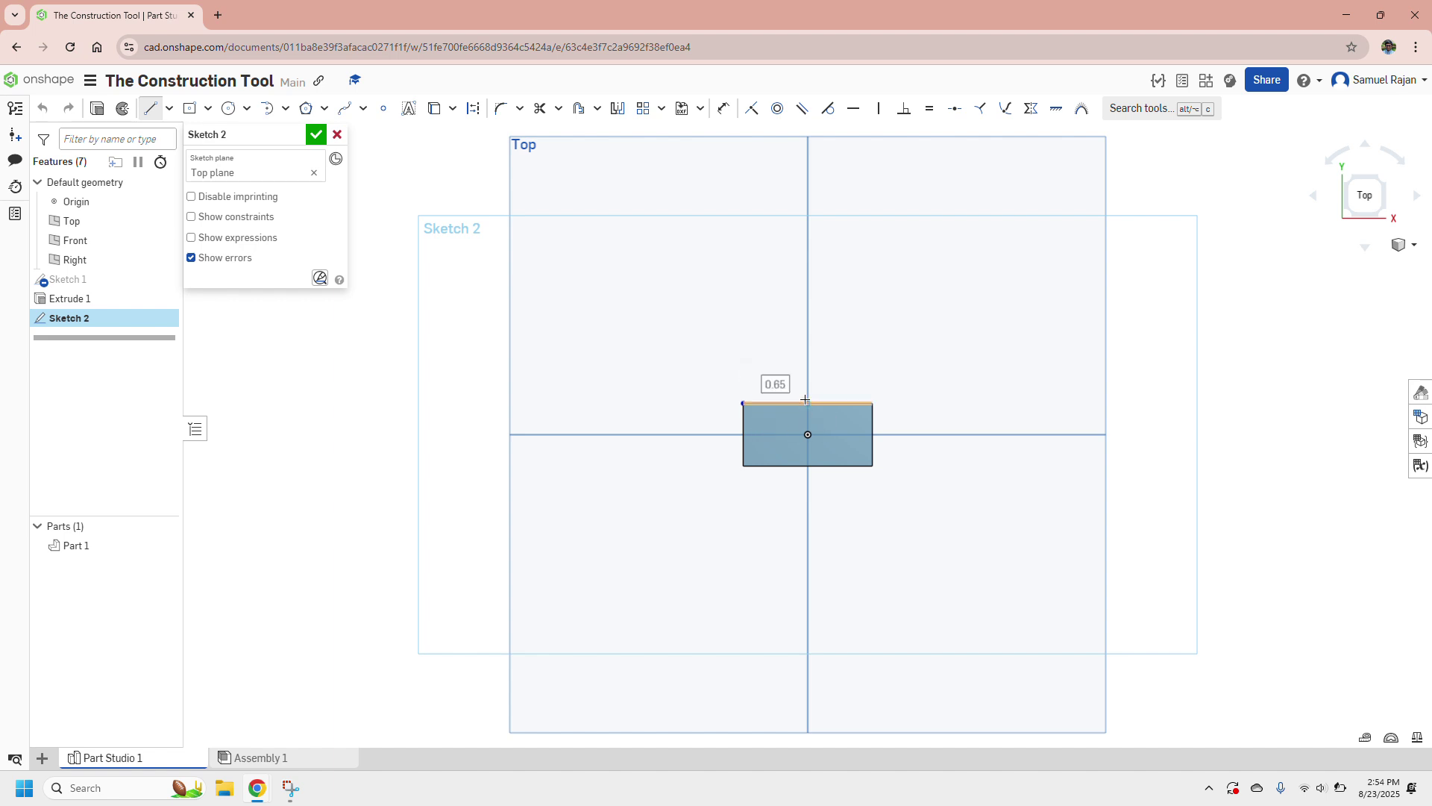
{"action": "left_click", "coordinate": [159, 111]}
{"action": "left_click", "coordinate": [808, 403]}
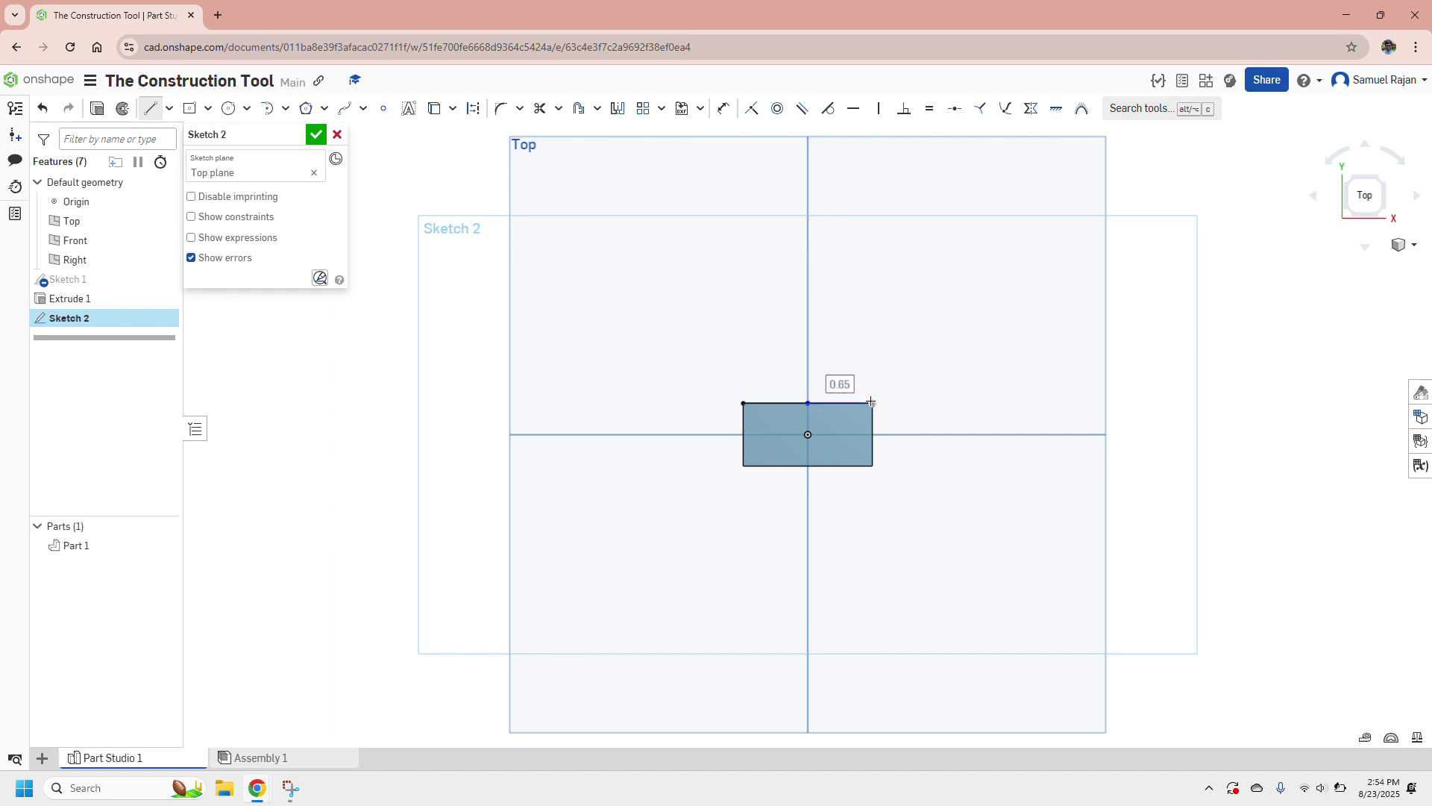
Draw a V of two lines from the midpoints of the two back-edge lines to the origin, and finish the sketch
{"action": "left_click", "coordinate": [150, 110]}
{"action": "left_click", "coordinate": [776, 403]}
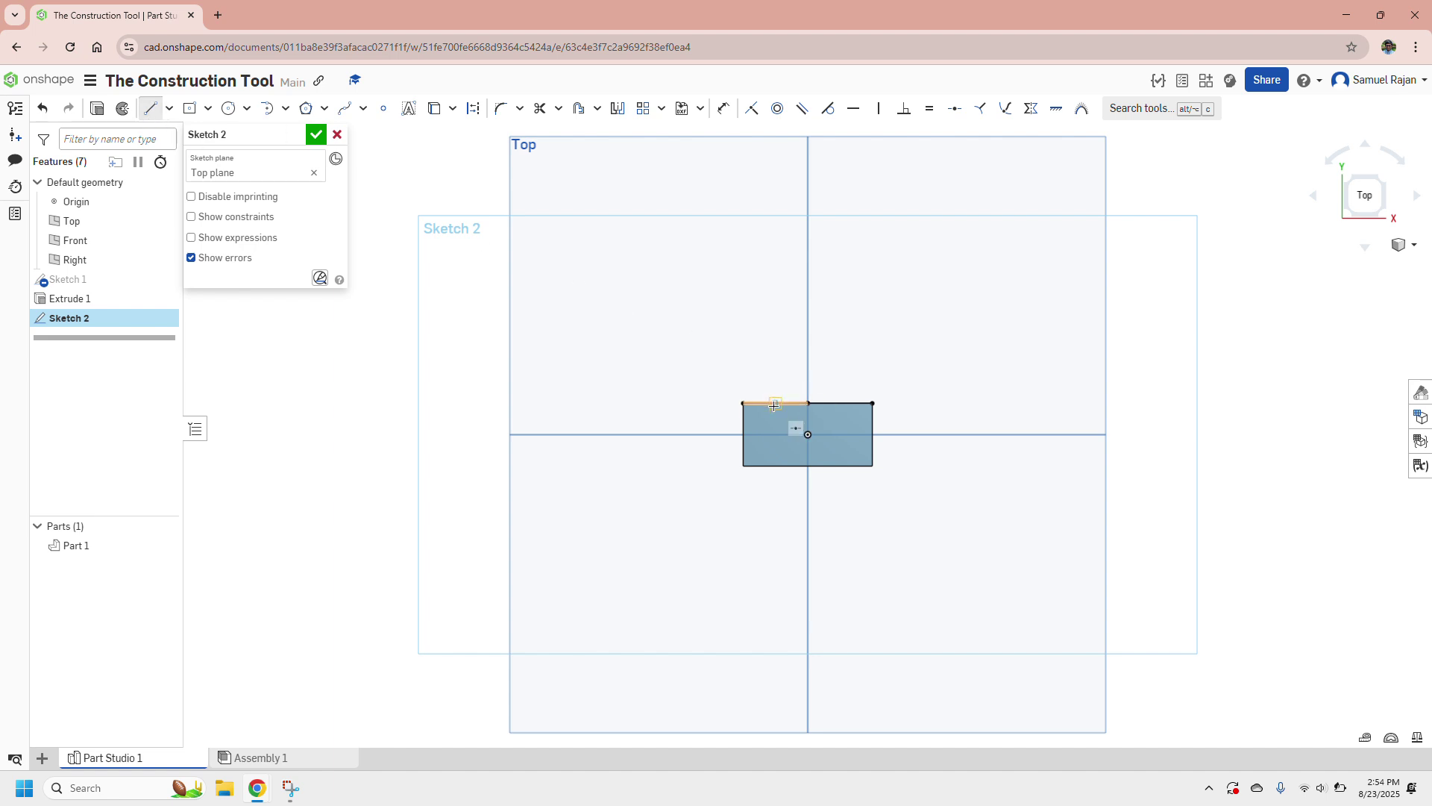
{"action": "left_click", "coordinate": [807, 434]}
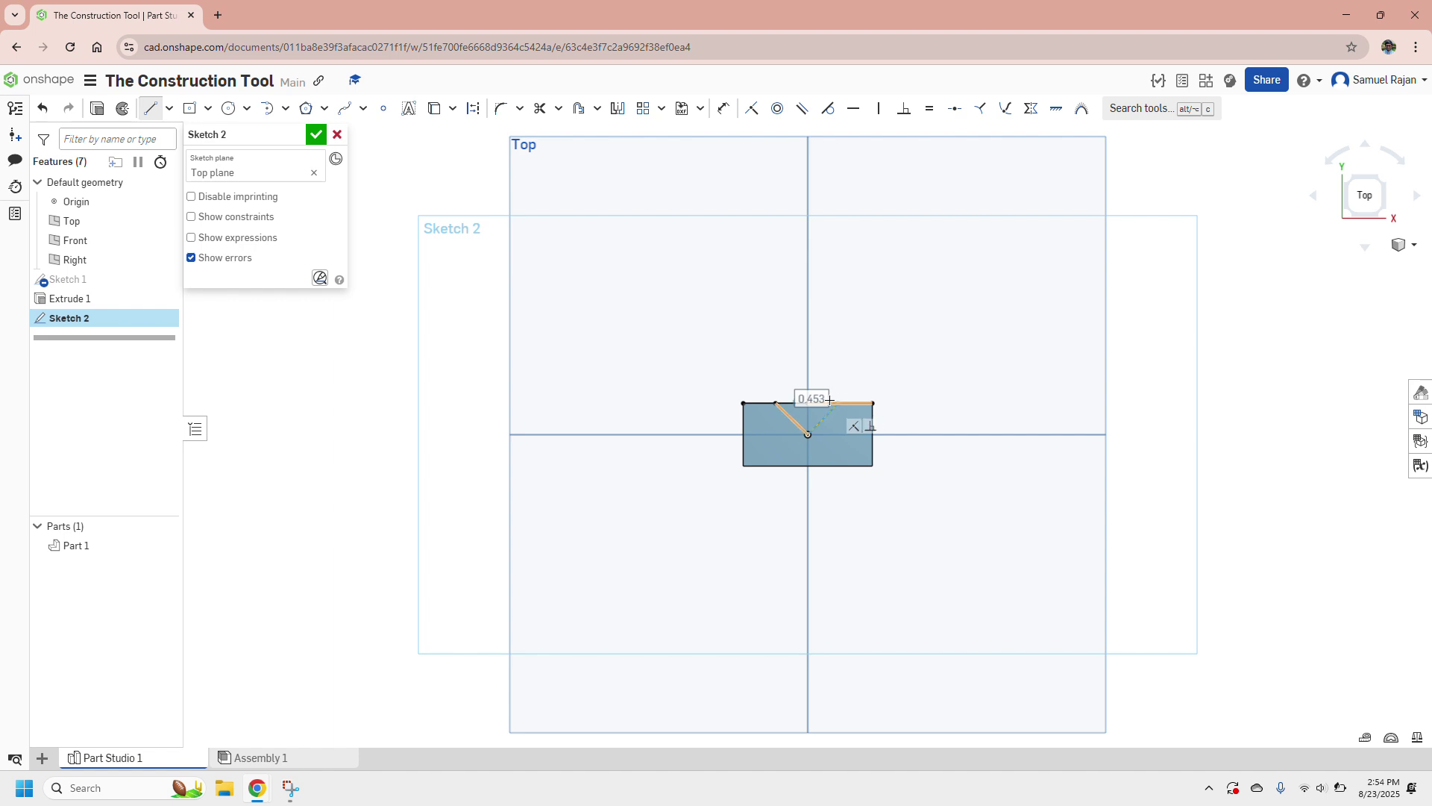
{"action": "left_click", "coordinate": [842, 403]}
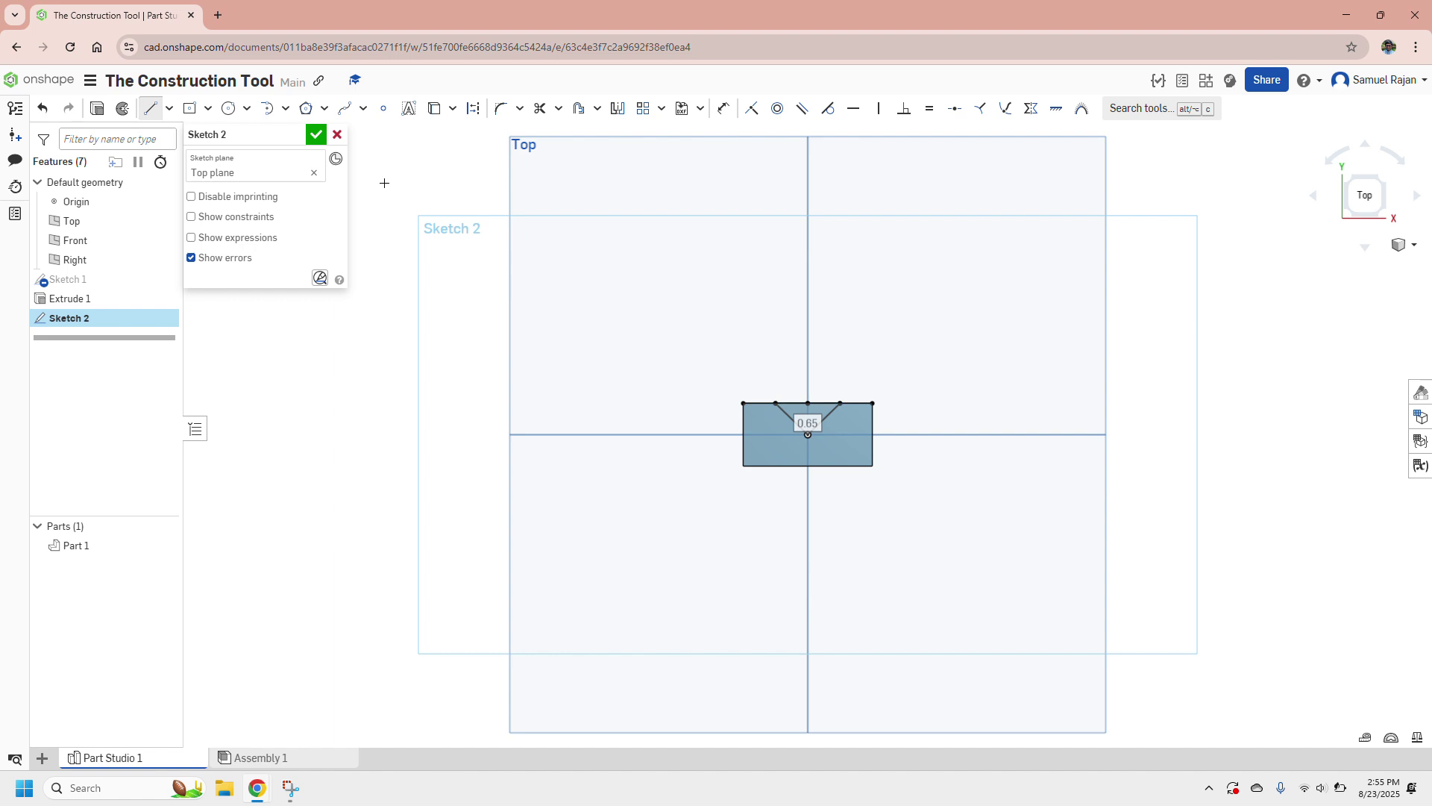
{"action": "left_click", "coordinate": [317, 136]}
Highlight and open Sketch 1 and Sketch 2 in turn to examine their geometry, closing each without edits
{"action": "left_click", "coordinate": [123, 316]}
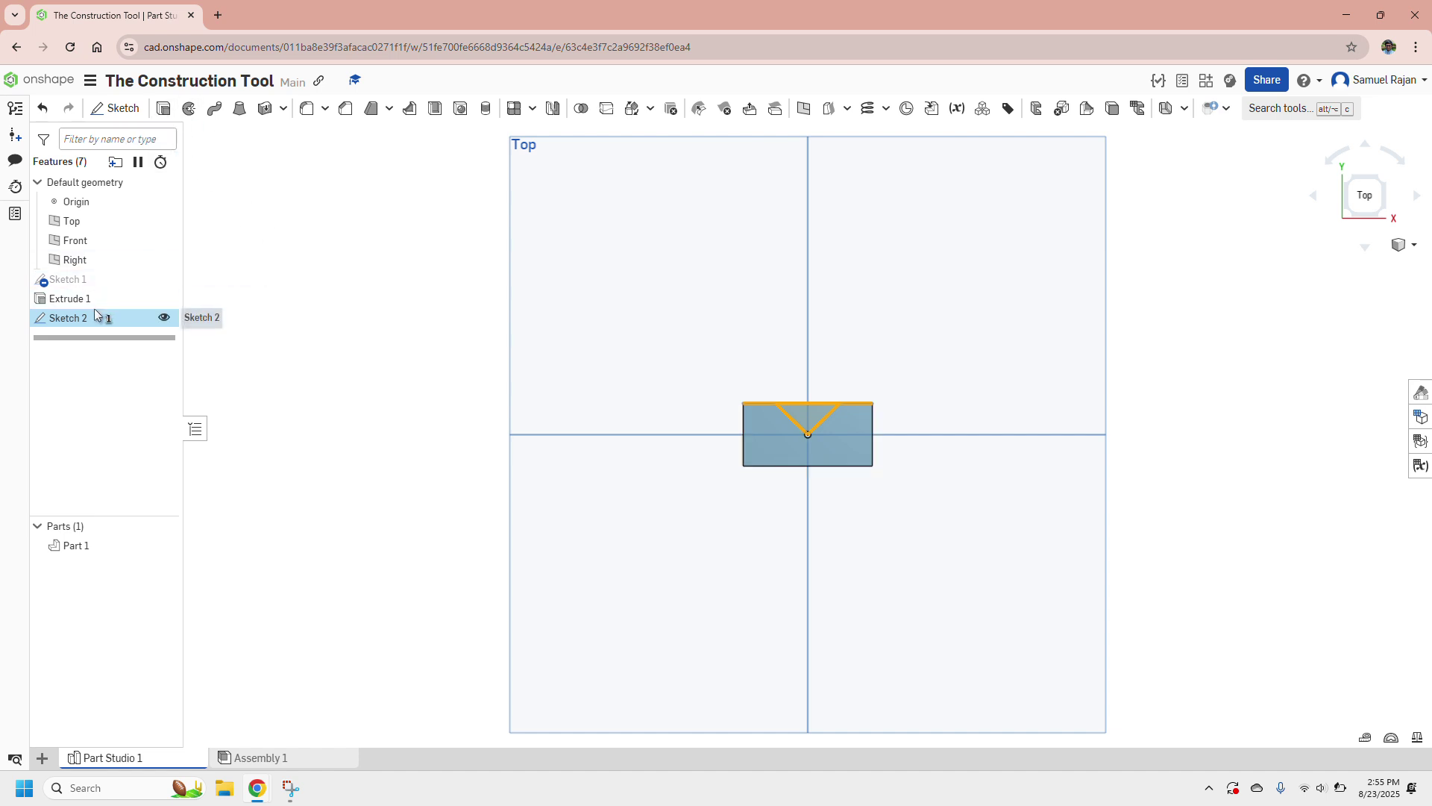
{"action": "mouse_move", "coordinate": [94, 316]}
{"action": "left_mouse_down"}
{"action": "mouse_move", "coordinate": [97, 279]}
{"action": "mouse_move", "coordinate": [96, 309]}
{"action": "left_mouse_up"}
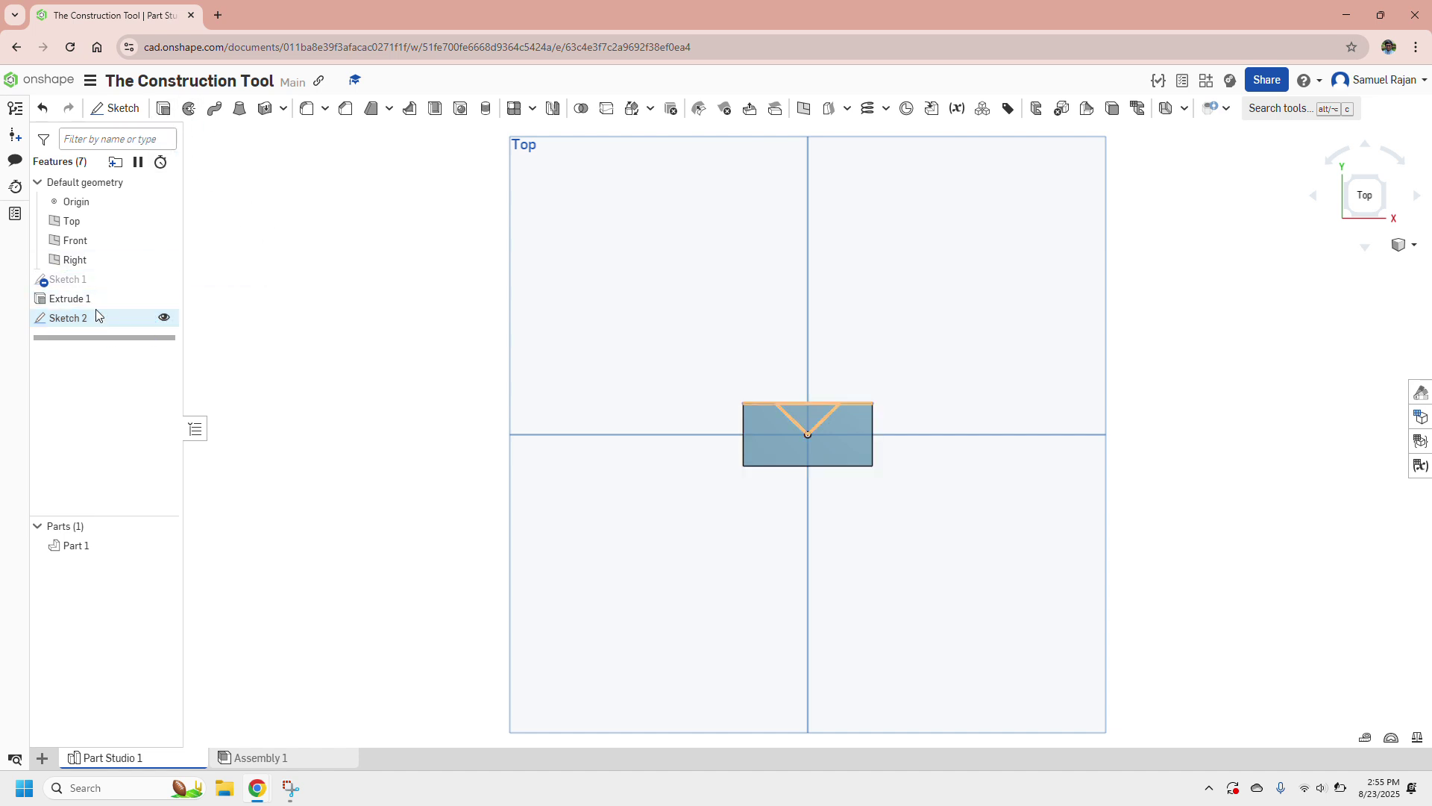
{"action": "double_click", "coordinate": [93, 279]}
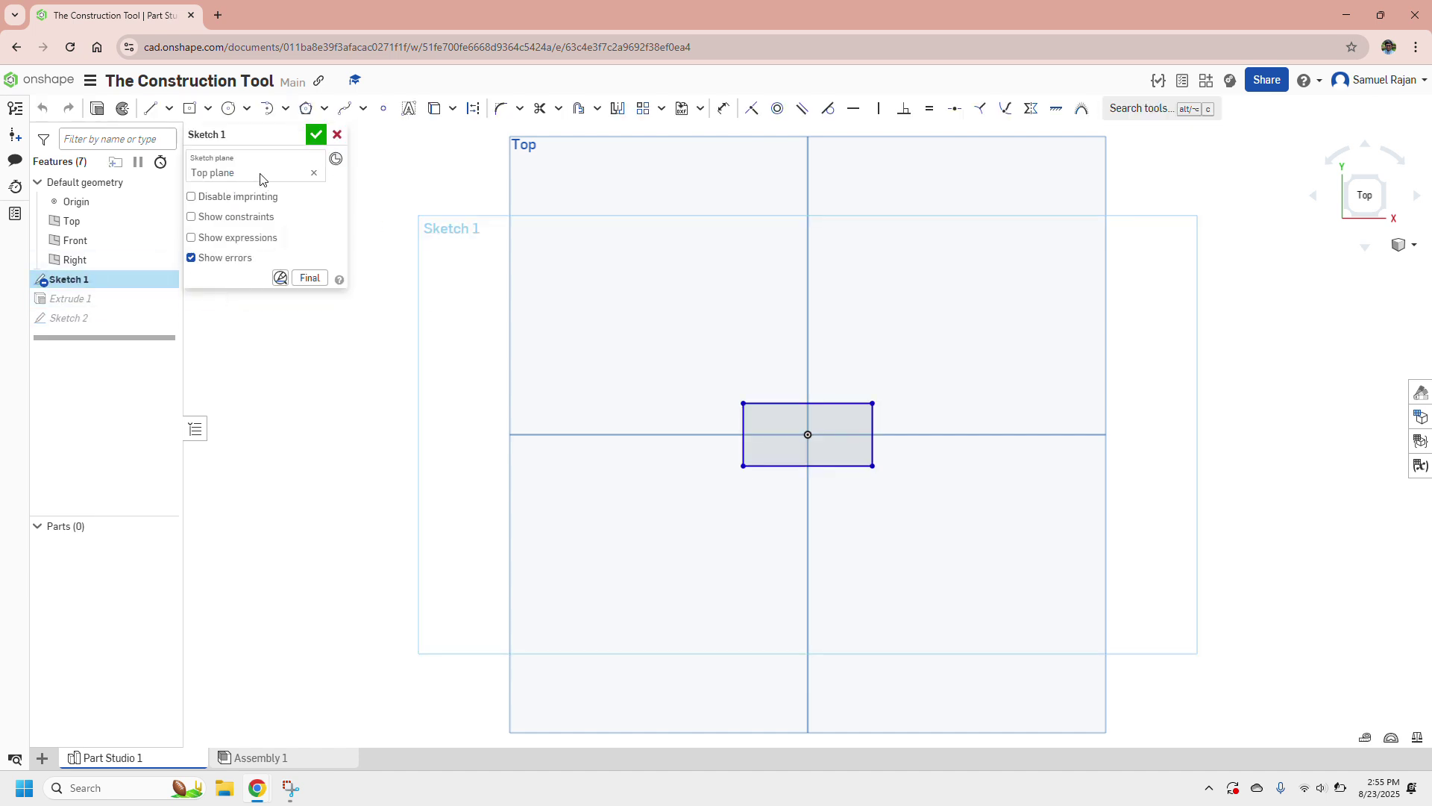
{"action": "left_click", "coordinate": [317, 135]}
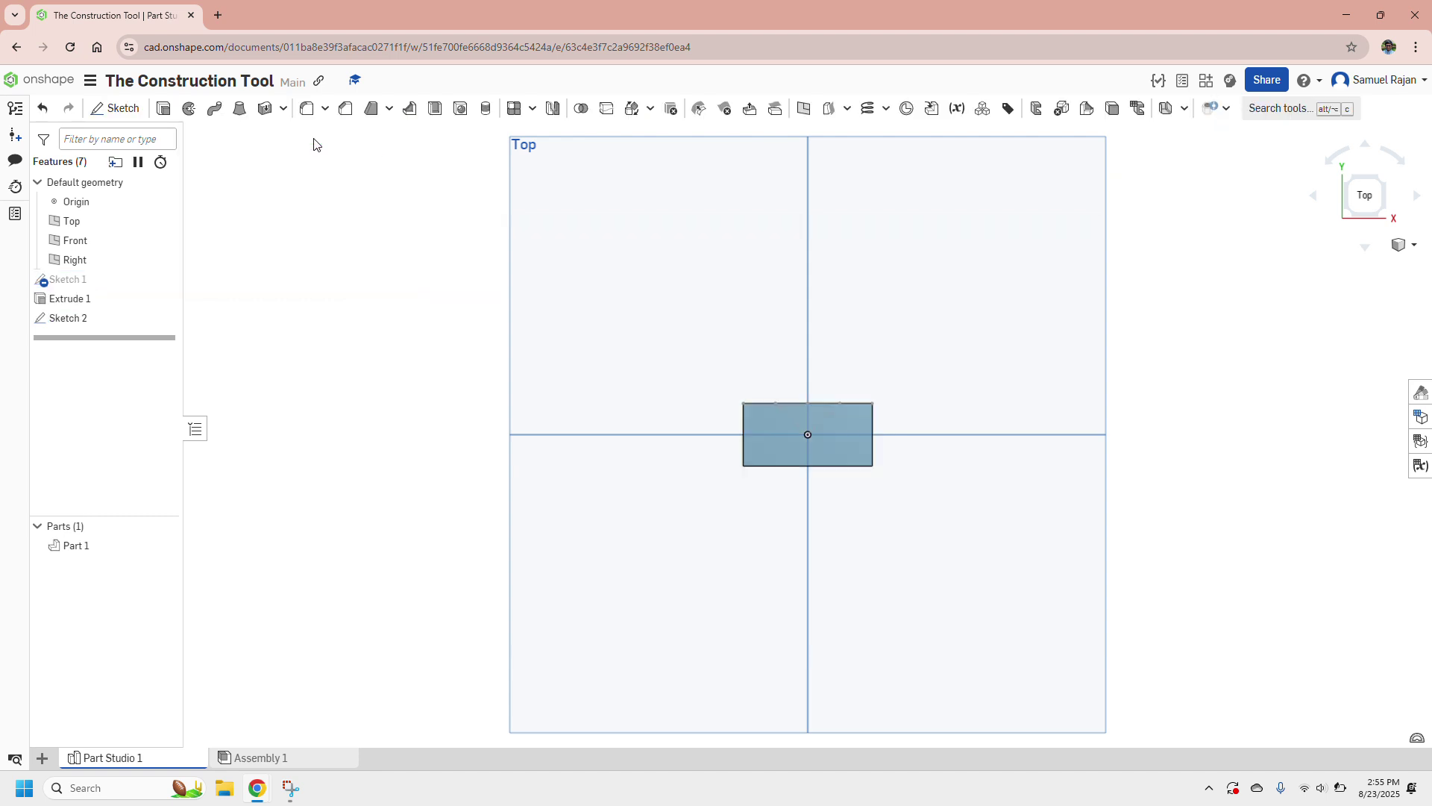
{"action": "double_click", "coordinate": [101, 321]}
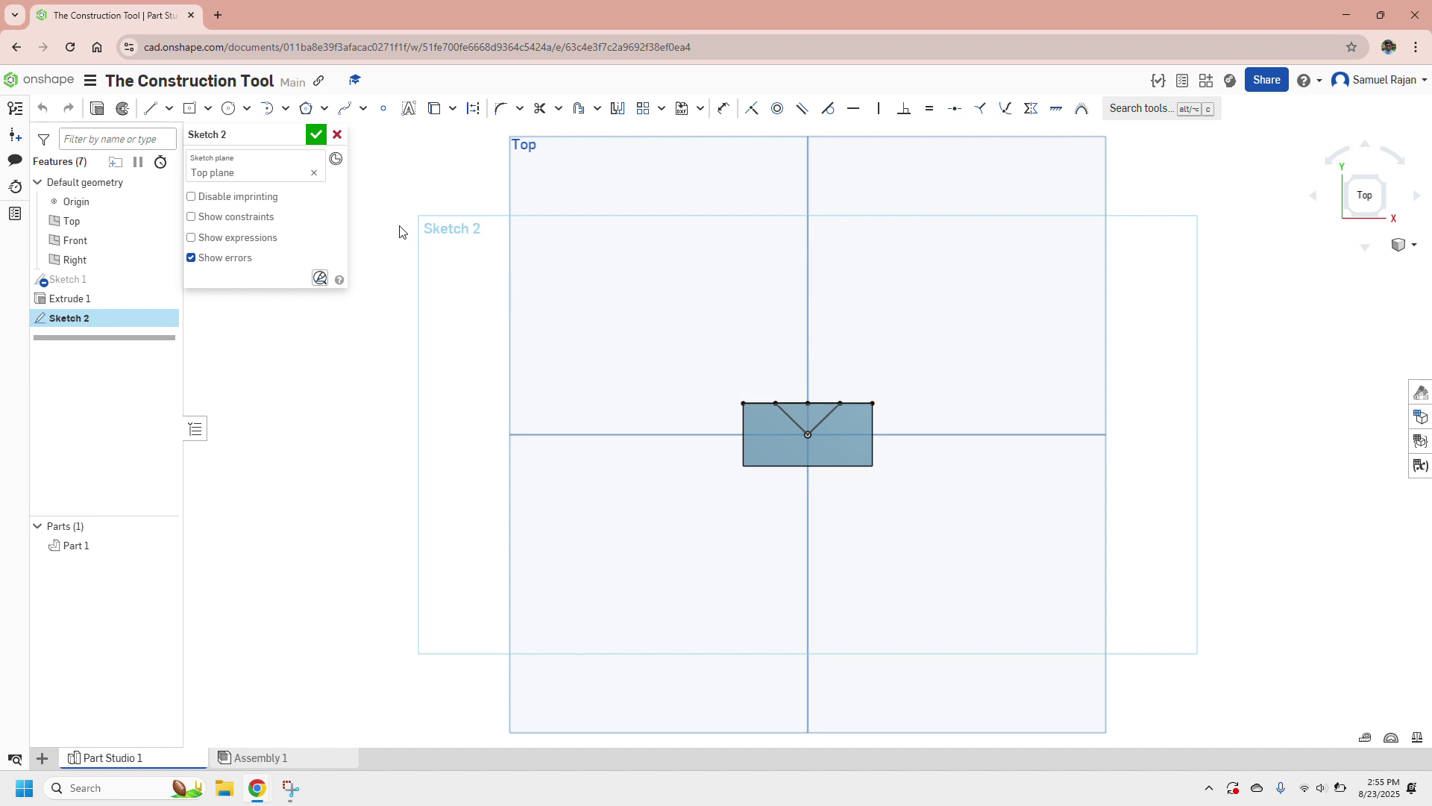
{"action": "left_click", "coordinate": [316, 135]}
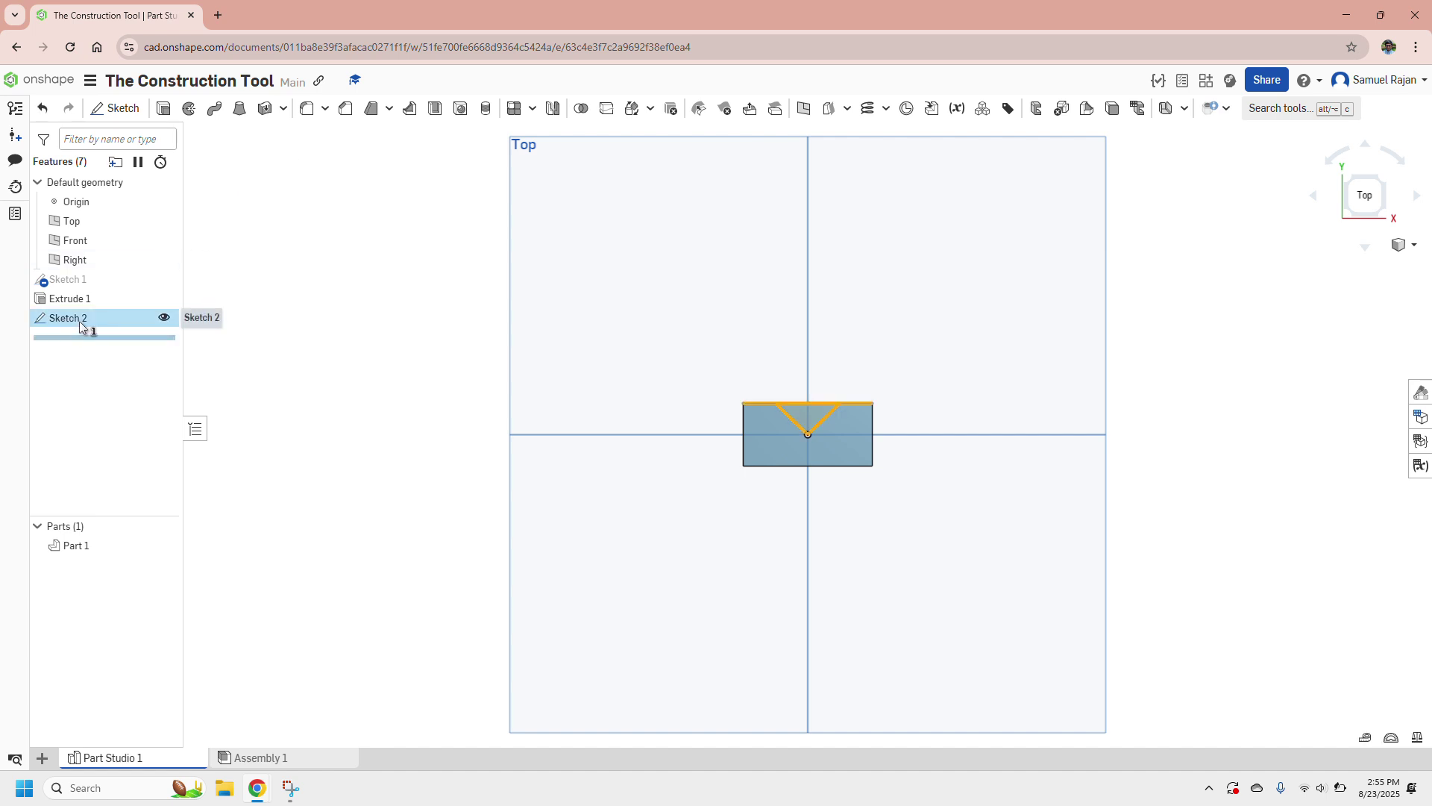
Delete Sketch 2 and start a fresh sketch on the Top plane
{"action": "key", "text": "Delete"}
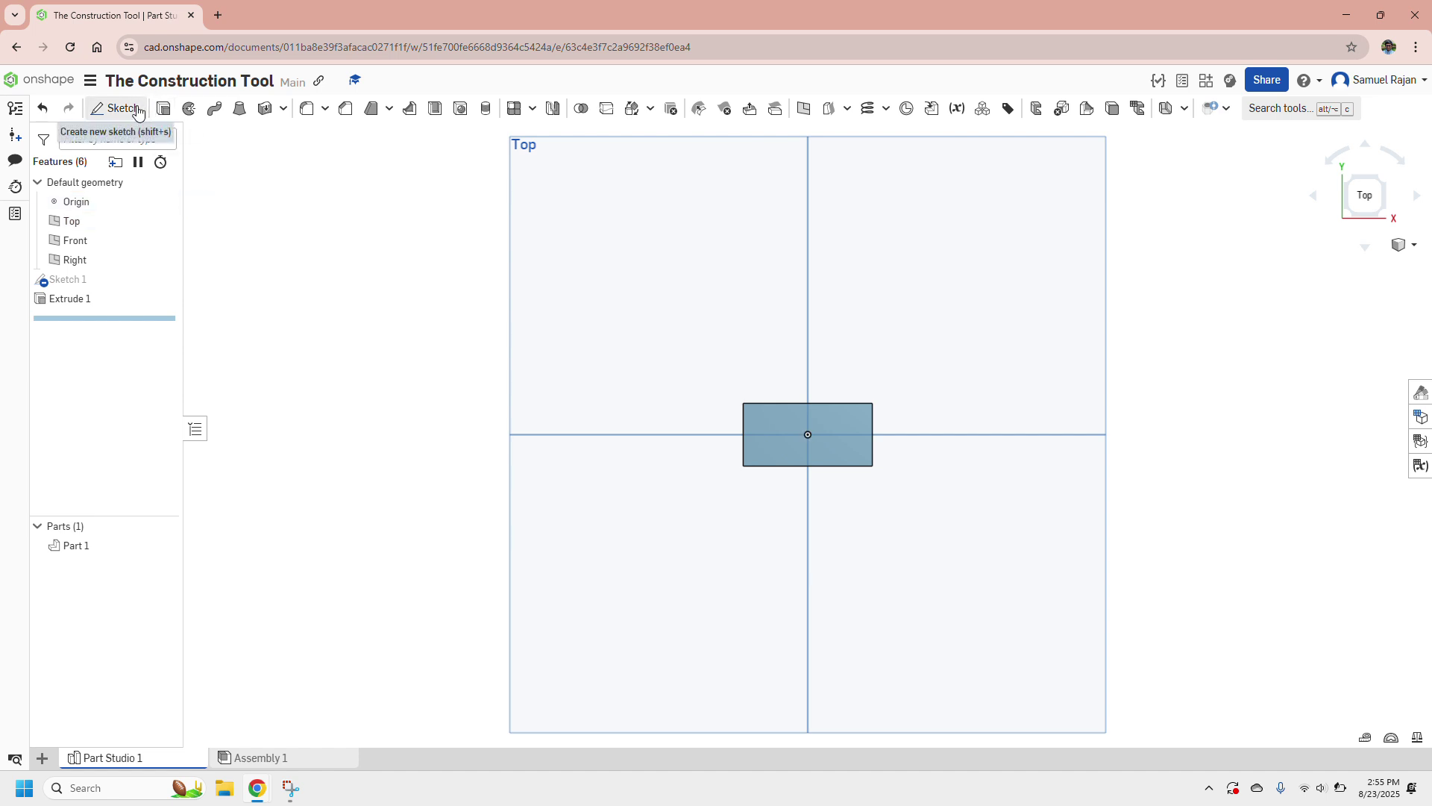
{"action": "left_click", "coordinate": [137, 110]}
{"action": "left_click", "coordinate": [112, 220]}
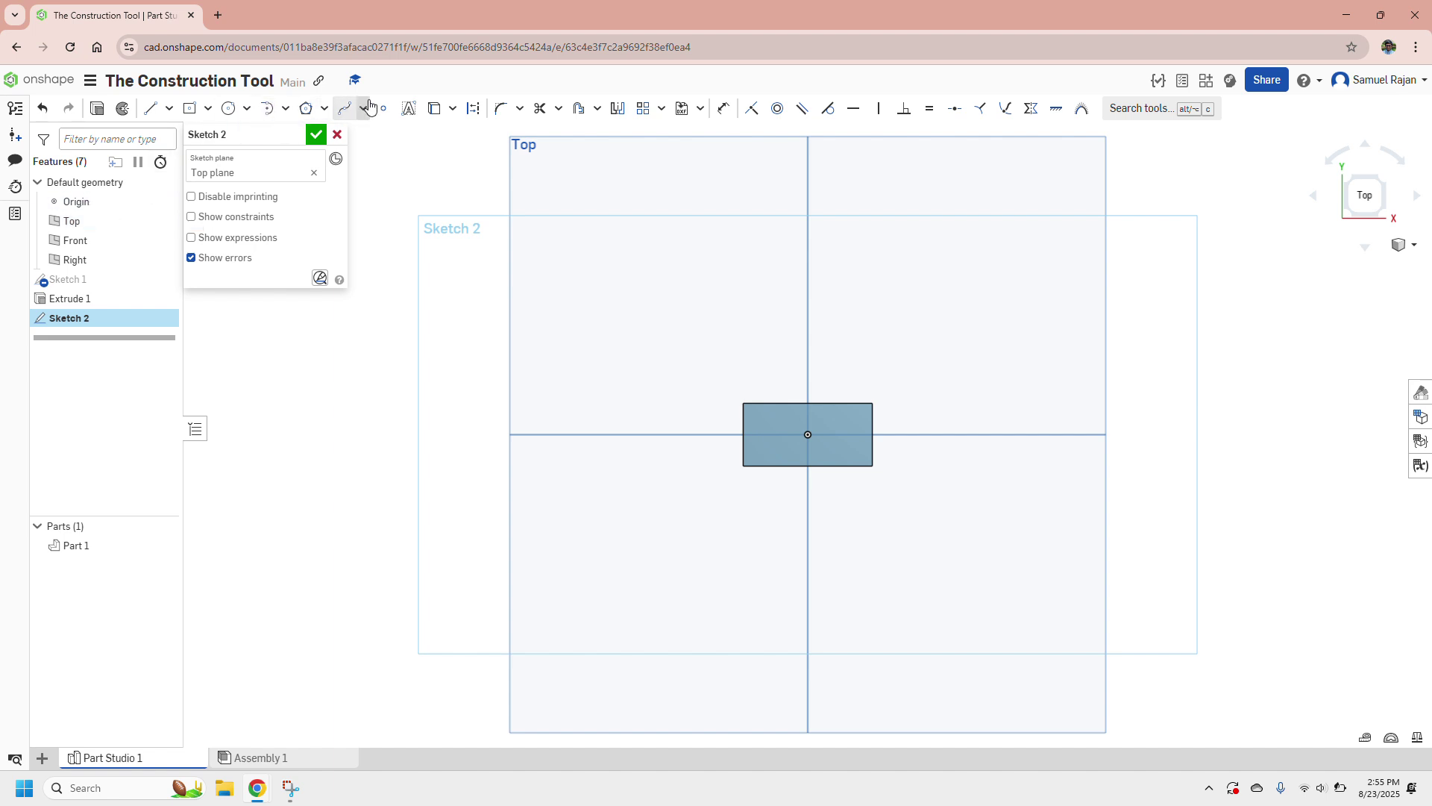
Draw two construction lines along the block's back edge, one from each corner to the edge's midpoint, each about 0.65 in long
{"action": "left_click", "coordinate": [473, 110]}
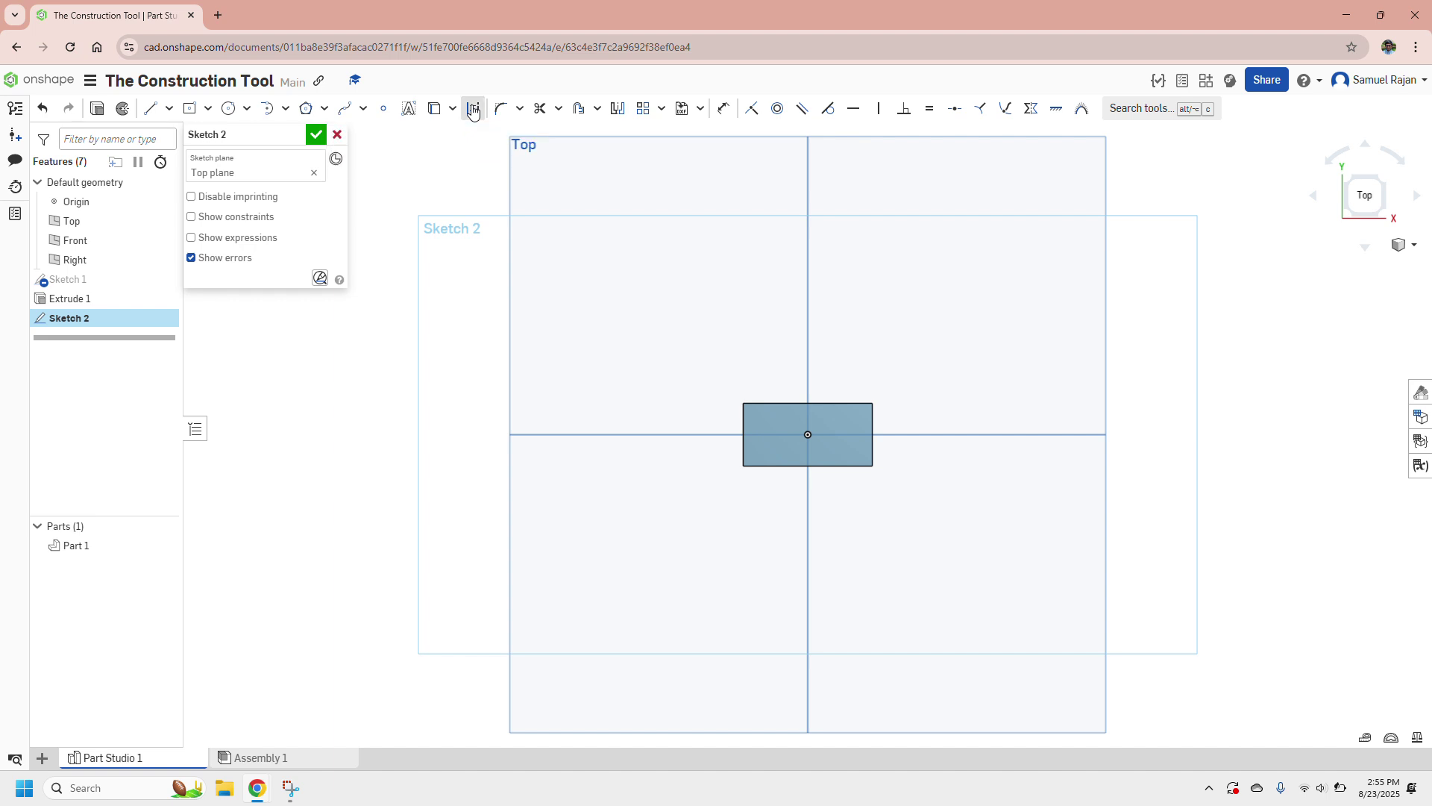
{"action": "left_click", "coordinate": [147, 108]}
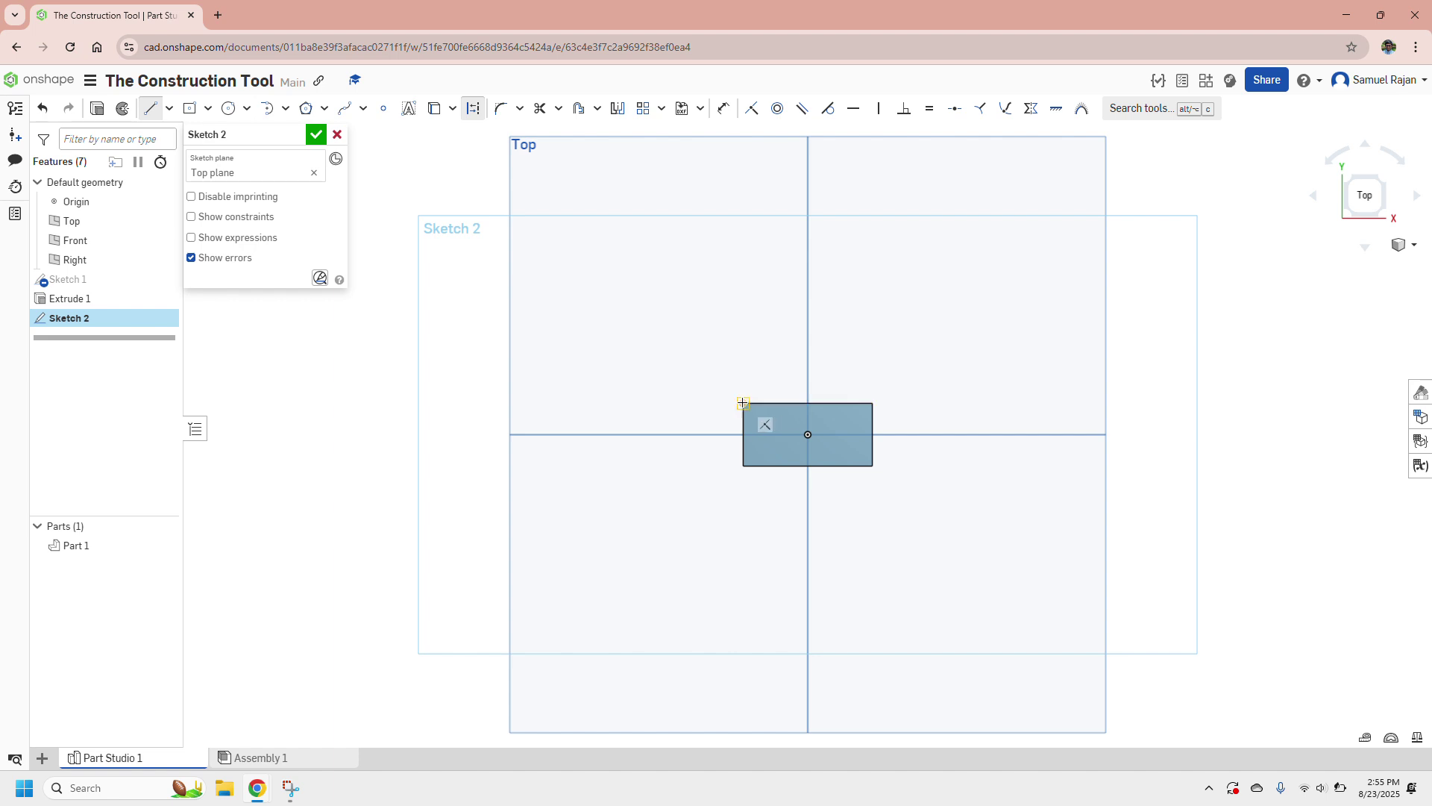
{"action": "left_click", "coordinate": [807, 403]}
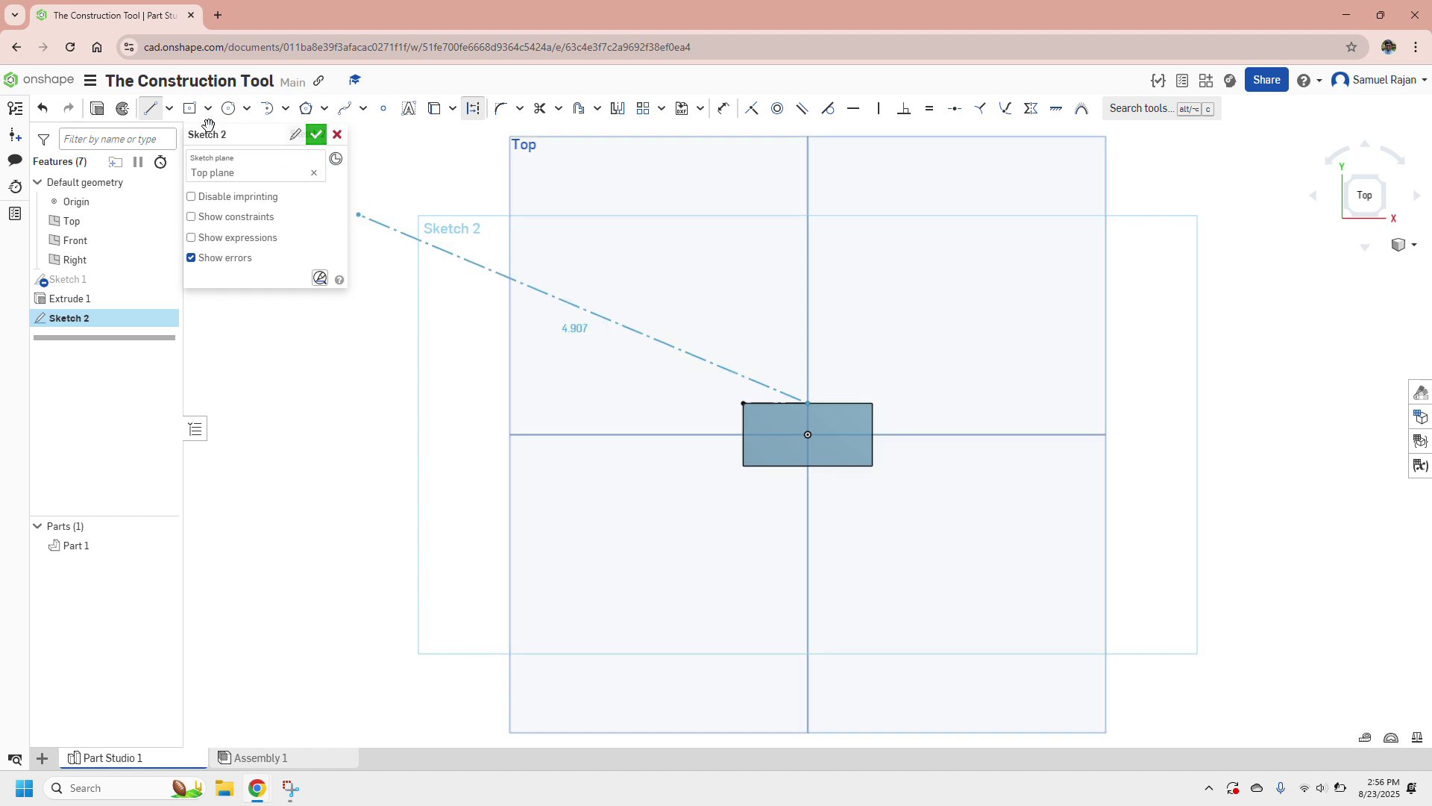
{"action": "left_click", "coordinate": [153, 112]}
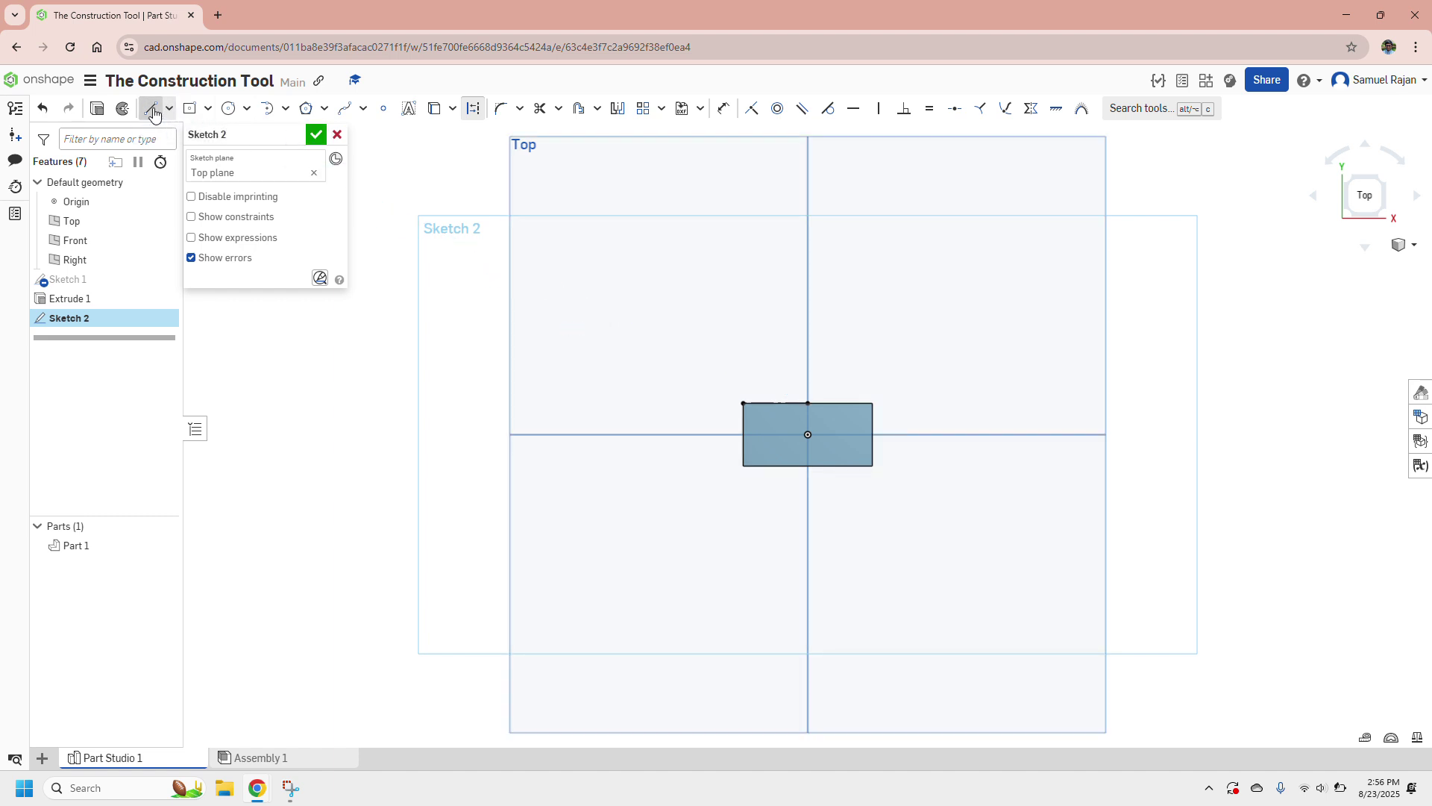
{"action": "left_click", "coordinate": [808, 403]}
{"action": "left_click", "coordinate": [873, 403]}
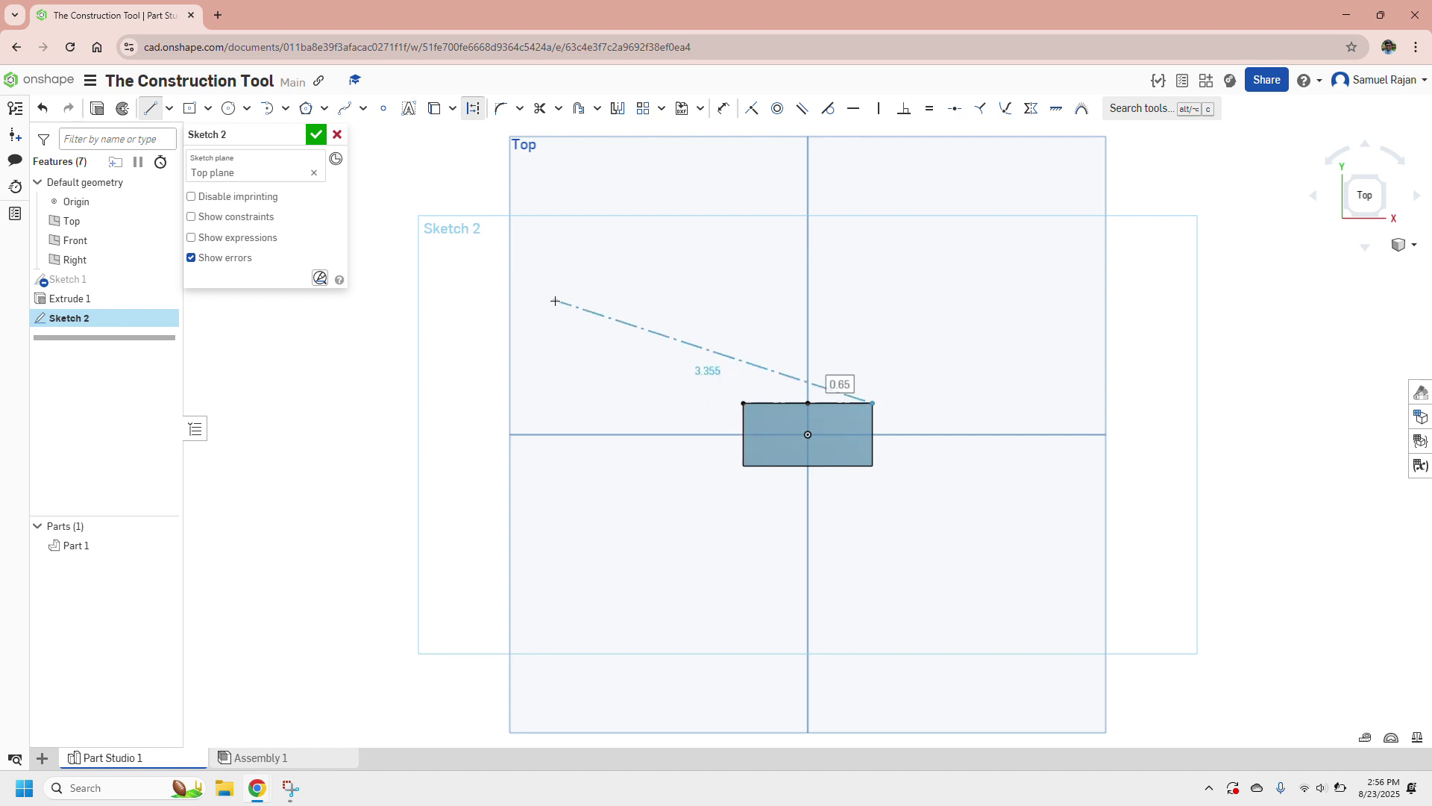
Draw a closed triangle of solid lines between the two construction lines' midpoints and the origin, top edge about 0.63 in, and finish the sketch
{"action": "left_click", "coordinate": [478, 114]}
{"action": "left_click", "coordinate": [151, 112]}
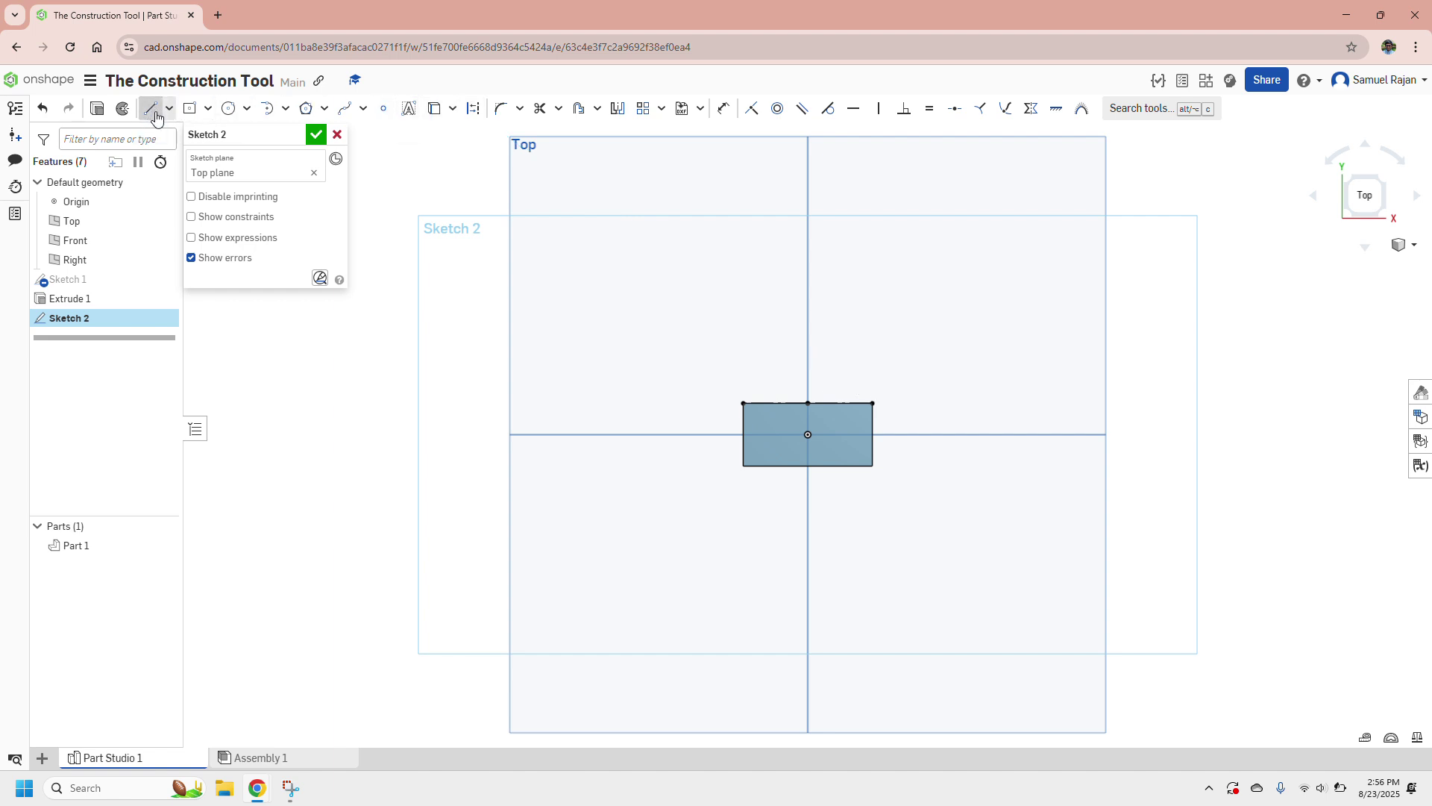
{"action": "left_click", "coordinate": [151, 112]}
{"action": "left_click", "coordinate": [777, 403]}
{"action": "left_click", "coordinate": [809, 433]}
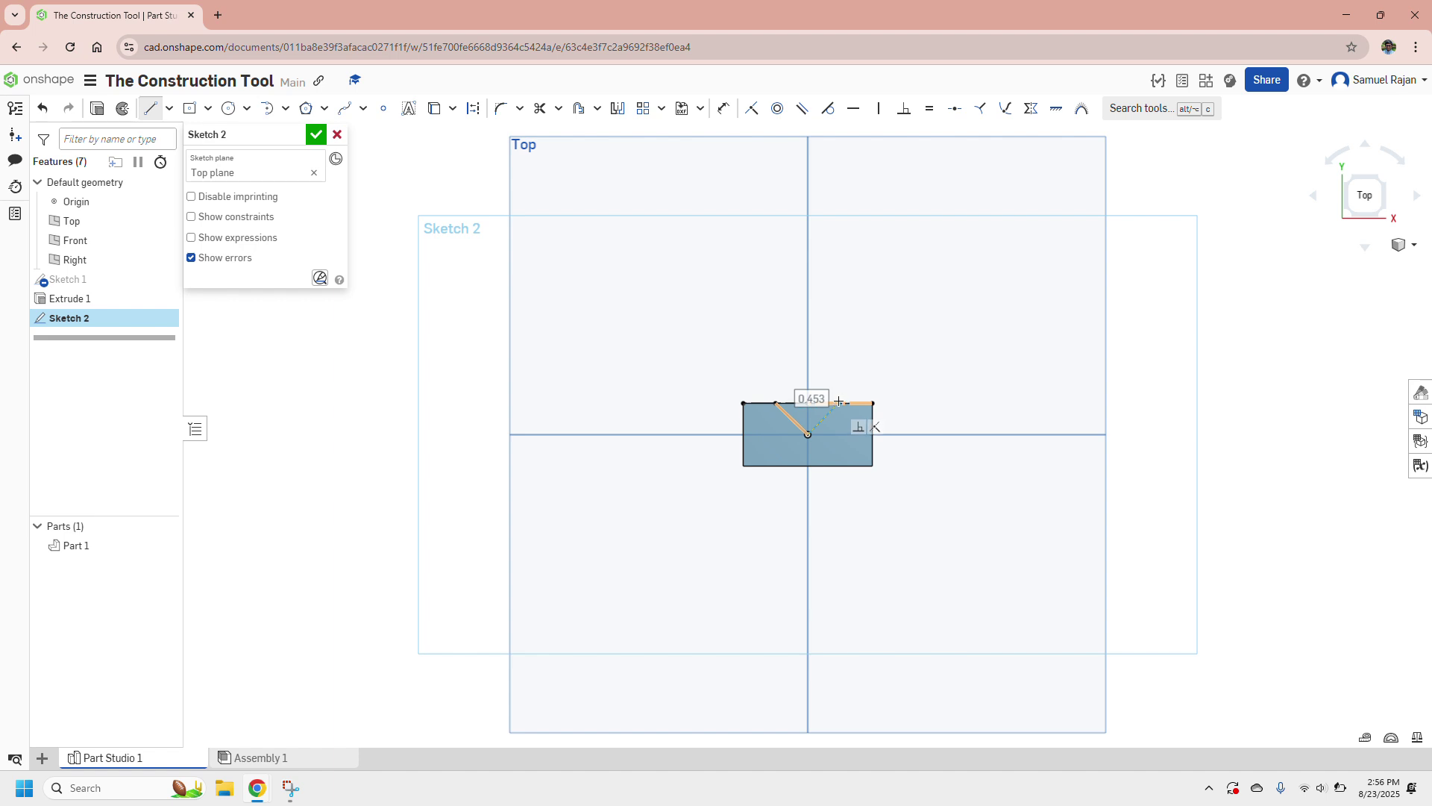
{"action": "left_click", "coordinate": [841, 403]}
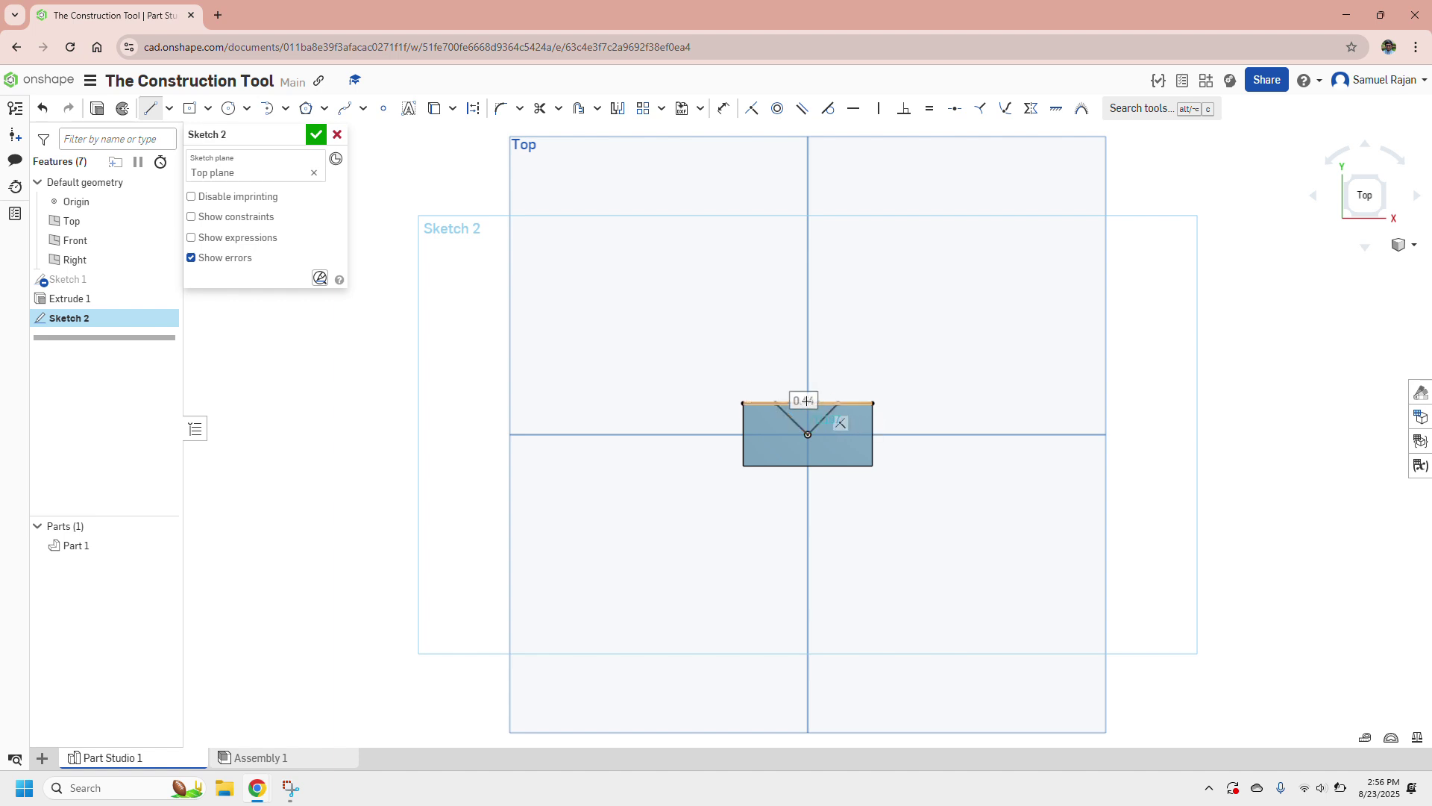
{"action": "left_click", "coordinate": [775, 402]}
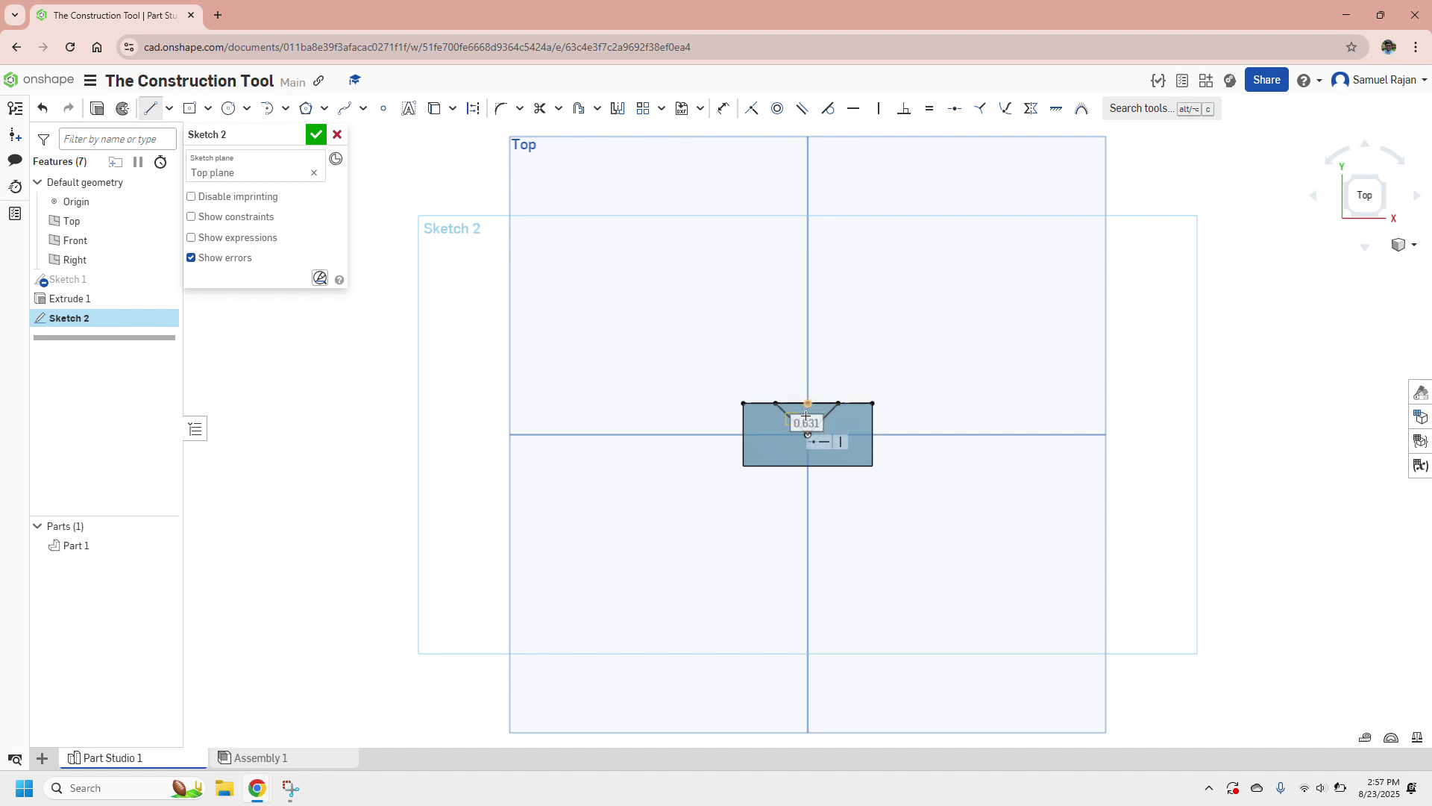
{"action": "left_click", "coordinate": [317, 138]}
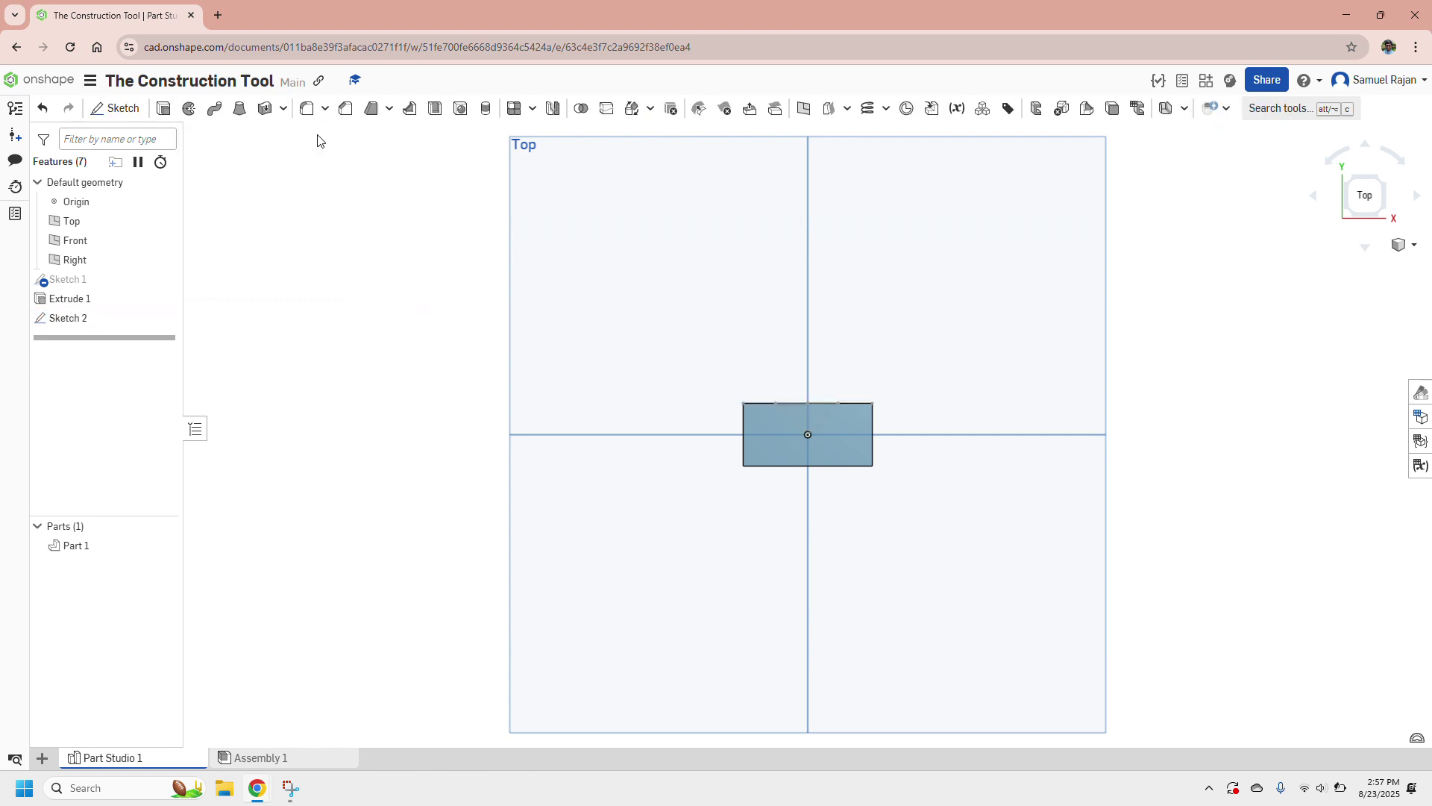
Cut a V-groove through the block by extruding Sketch 2 as a 1 in blind Remove in the opposite direction
{"action": "left_click", "coordinate": [106, 321]}
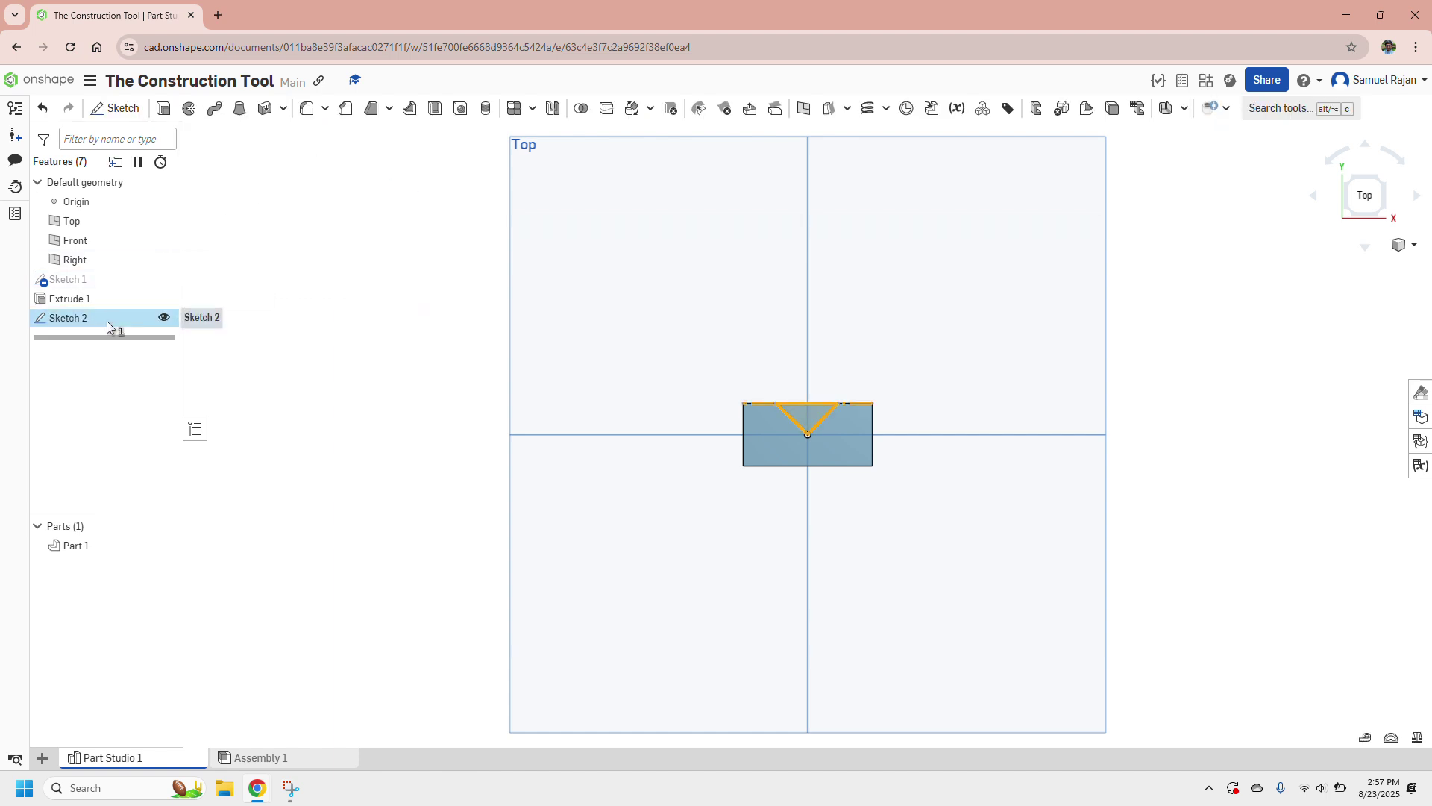
{"action": "left_click", "coordinate": [163, 108]}
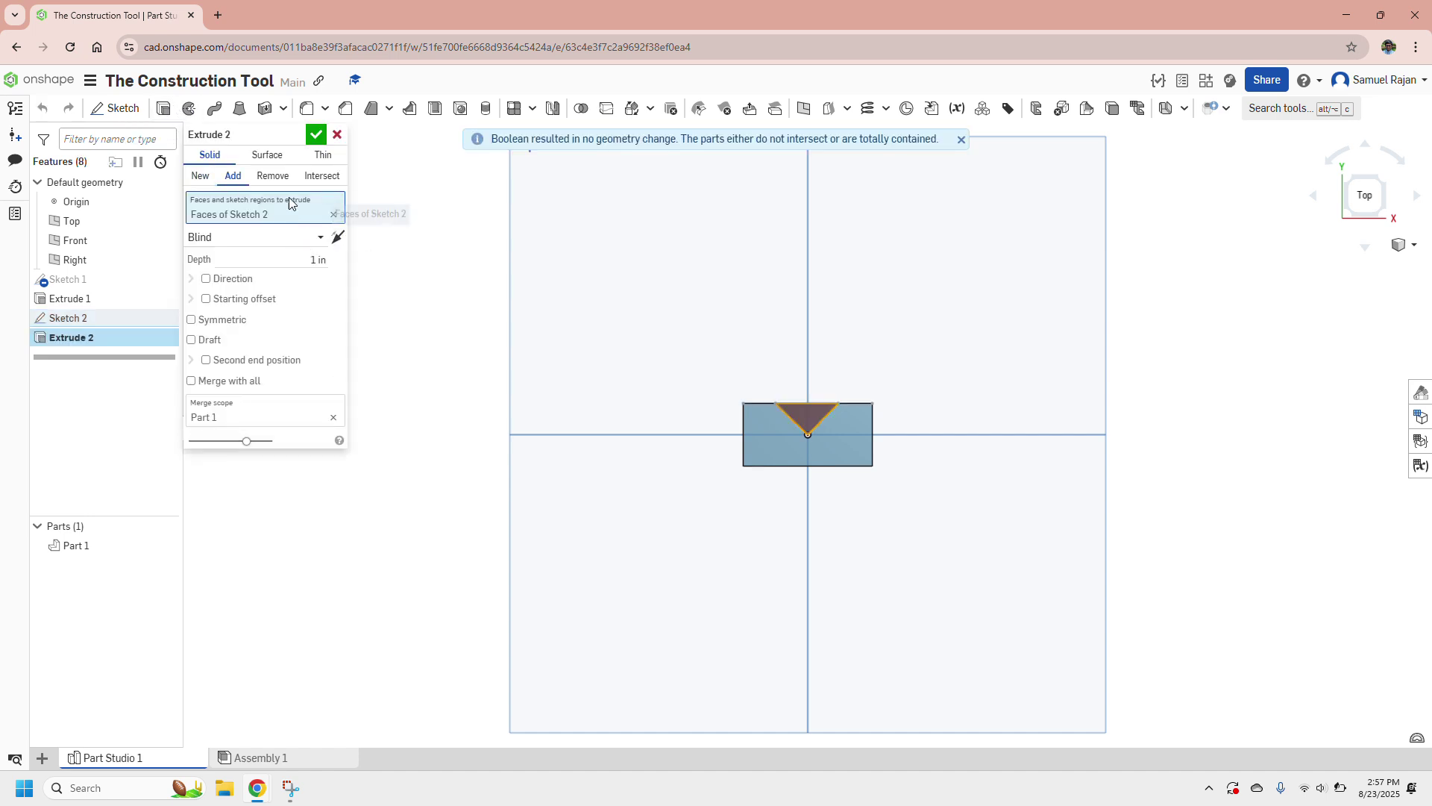
{"action": "left_click", "coordinate": [274, 177]}
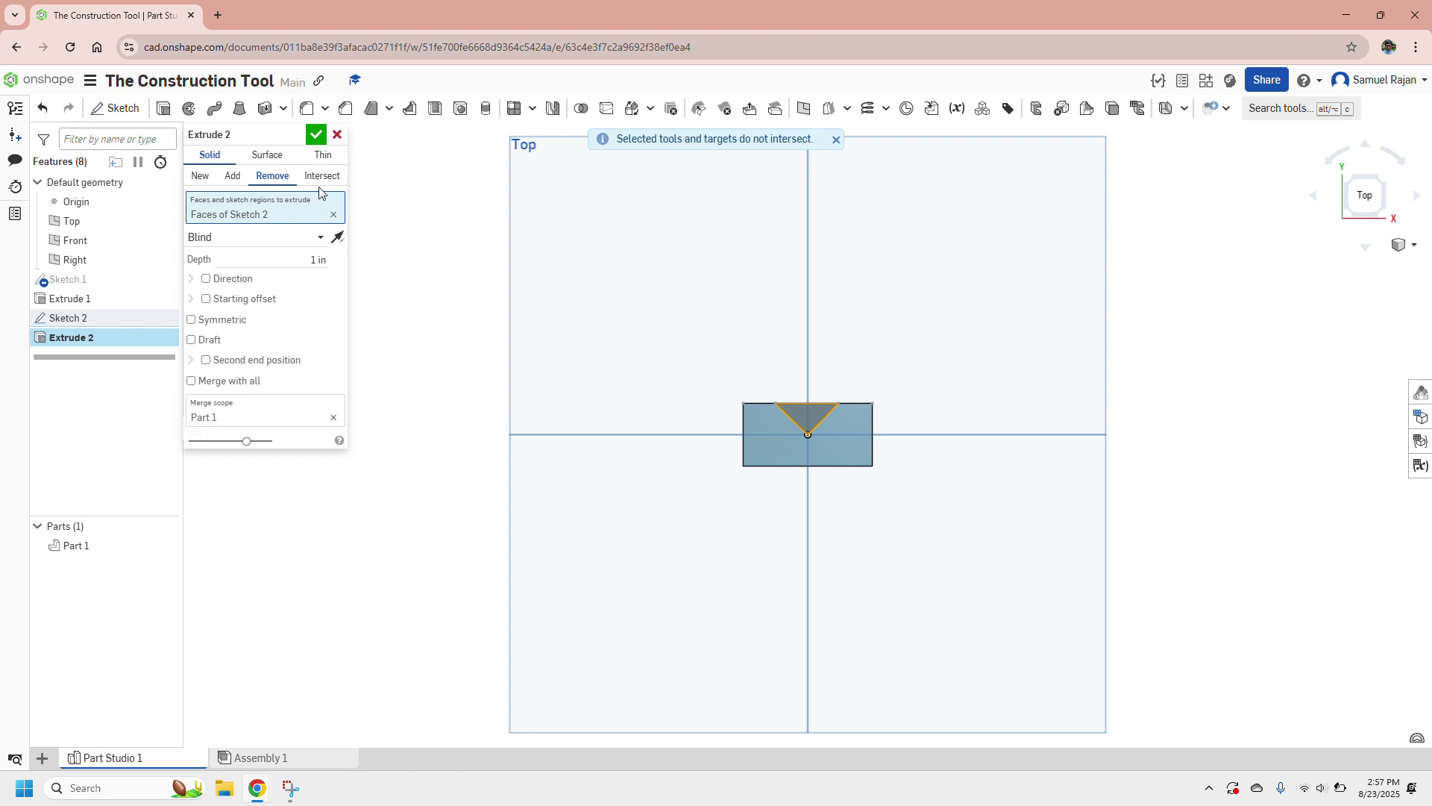
{"action": "left_click", "coordinate": [338, 237]}
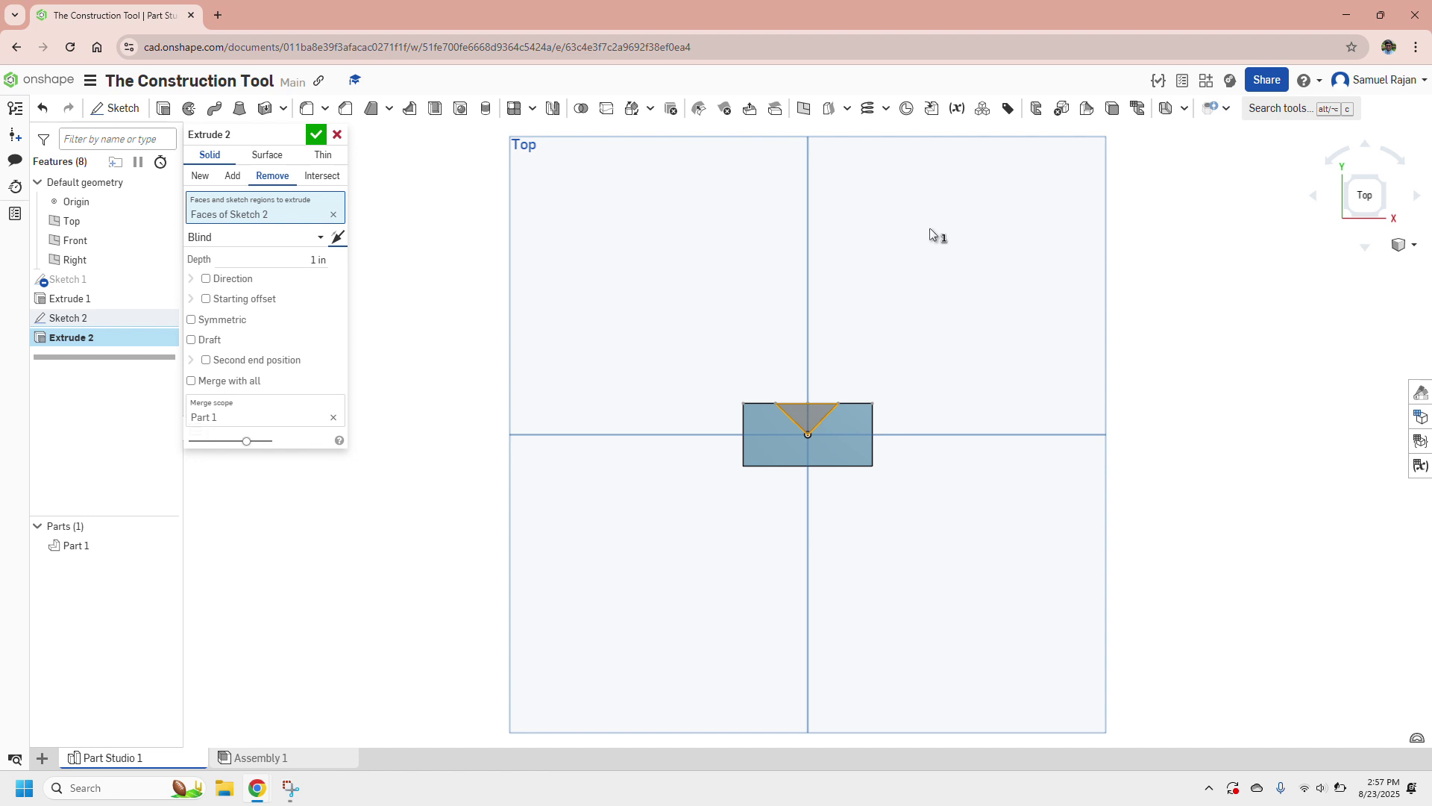
{"action": "key", "text": "shift+7"}
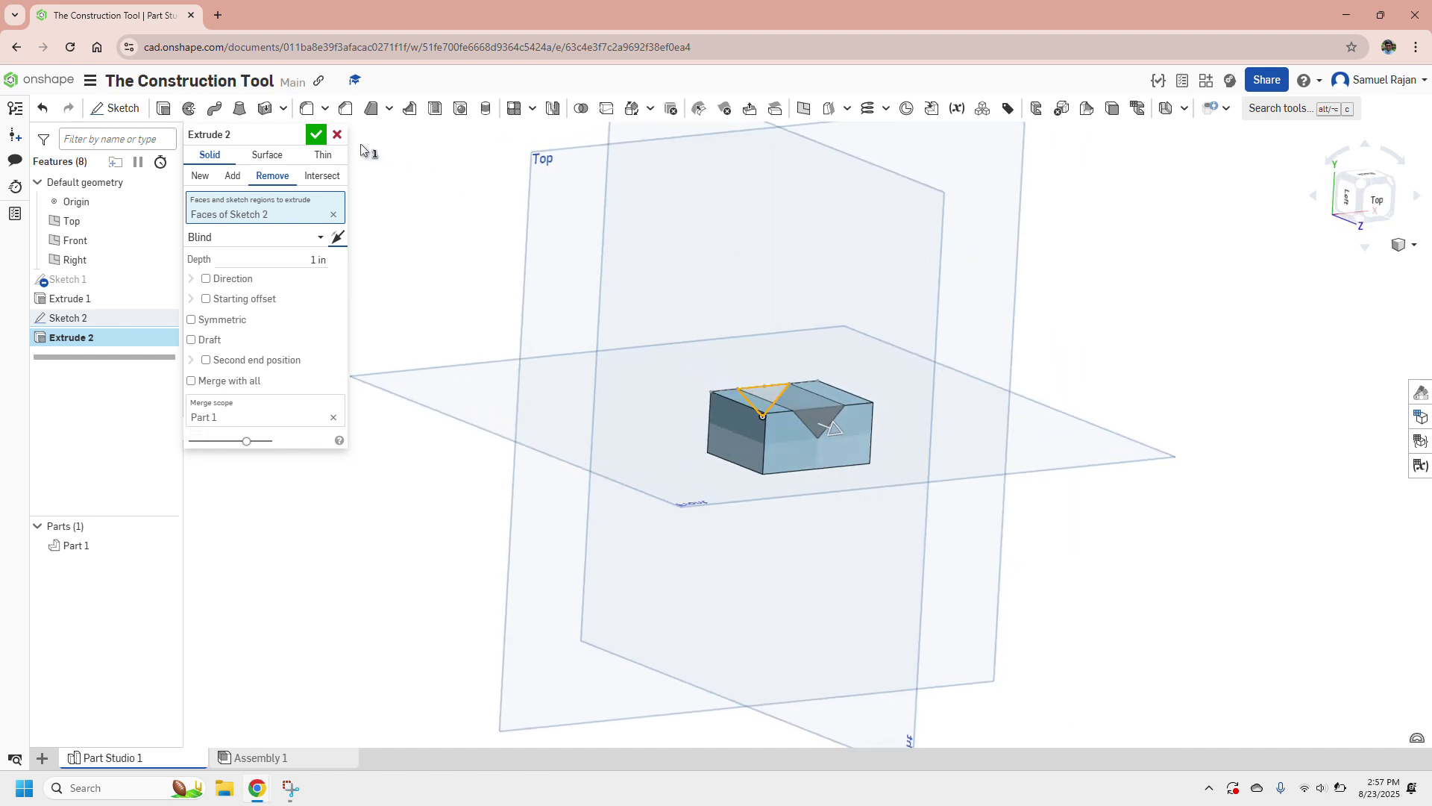
{"action": "left_click", "coordinate": [316, 135]}
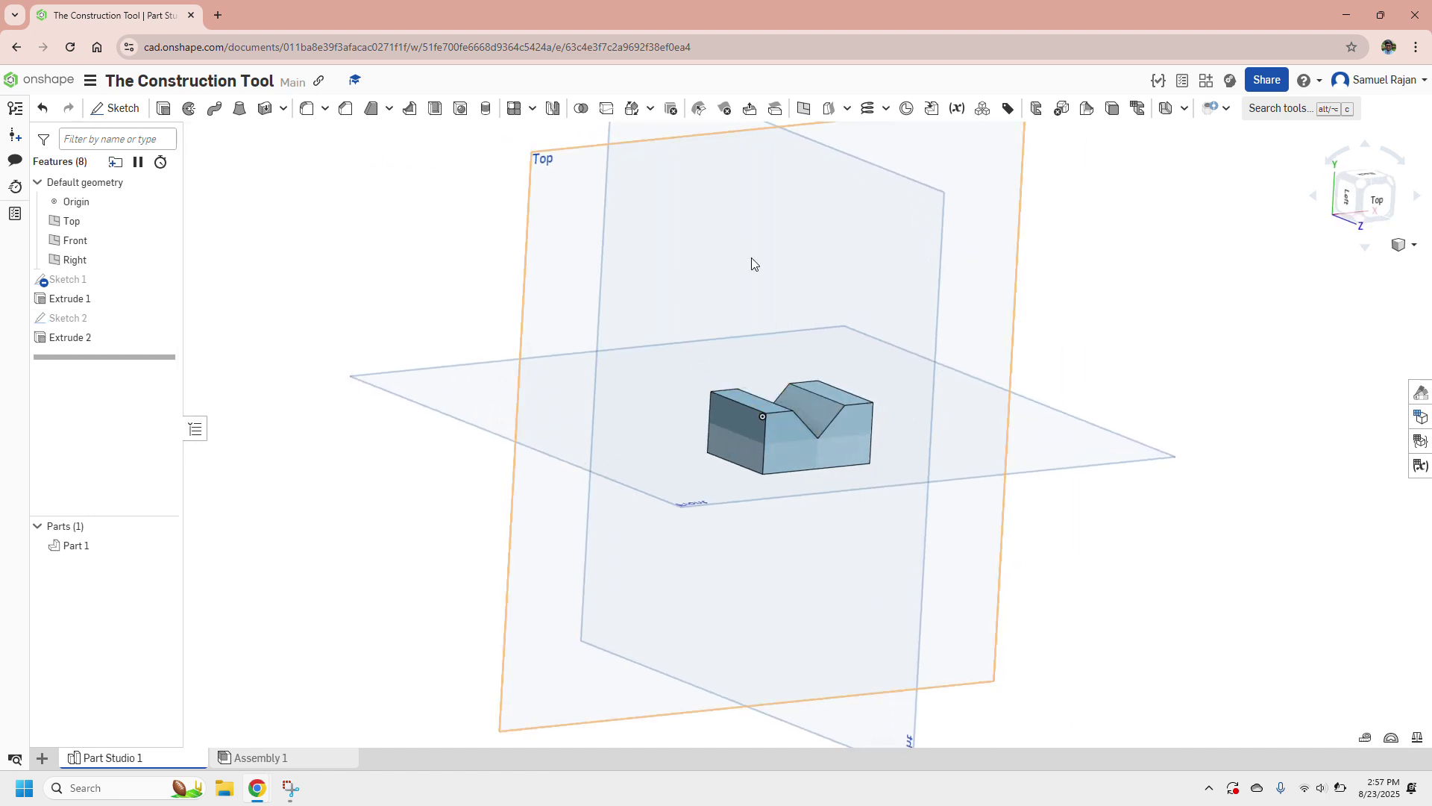
{"action": "right_click_drag", "start_coordinate": [973, 331], "coordinate": [937, 334]}
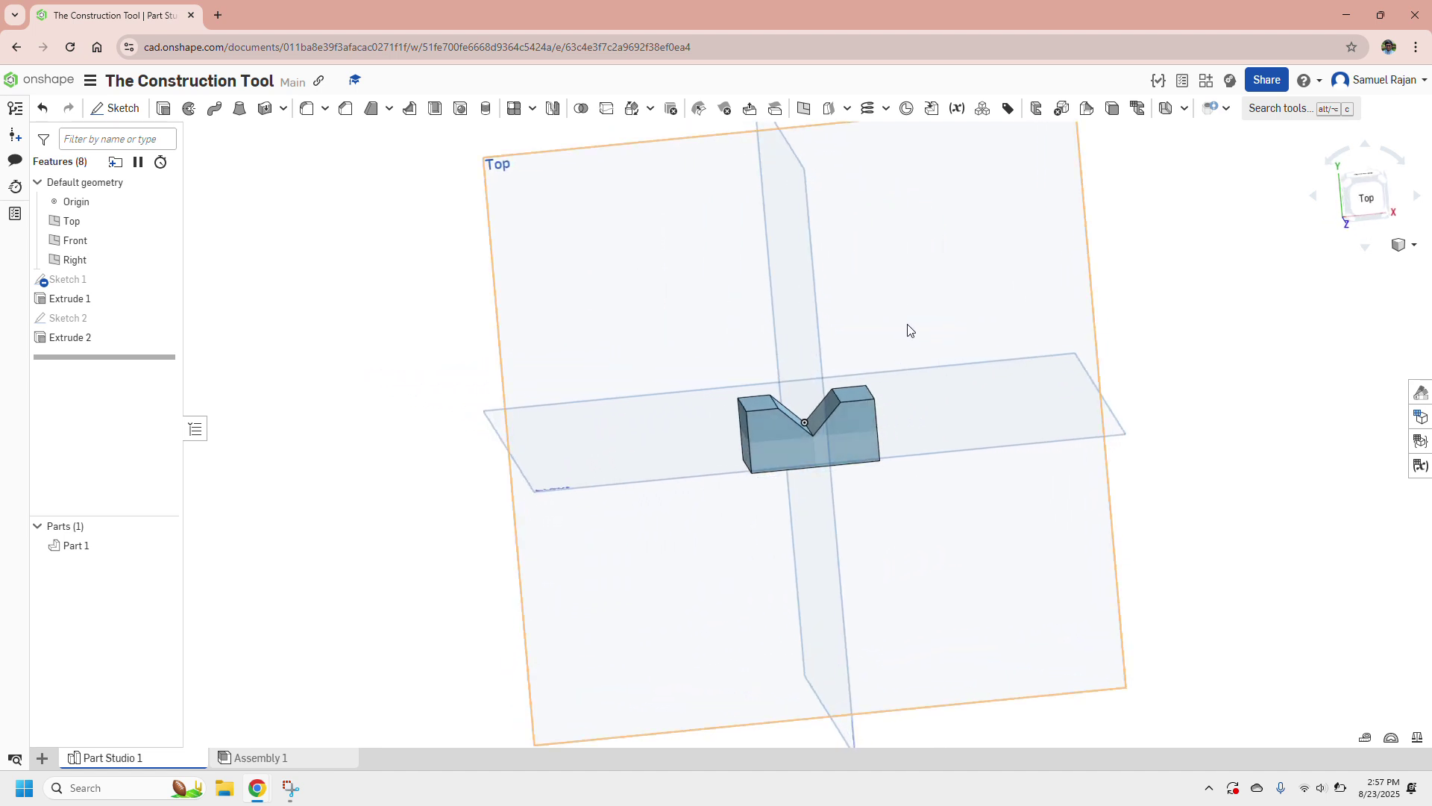